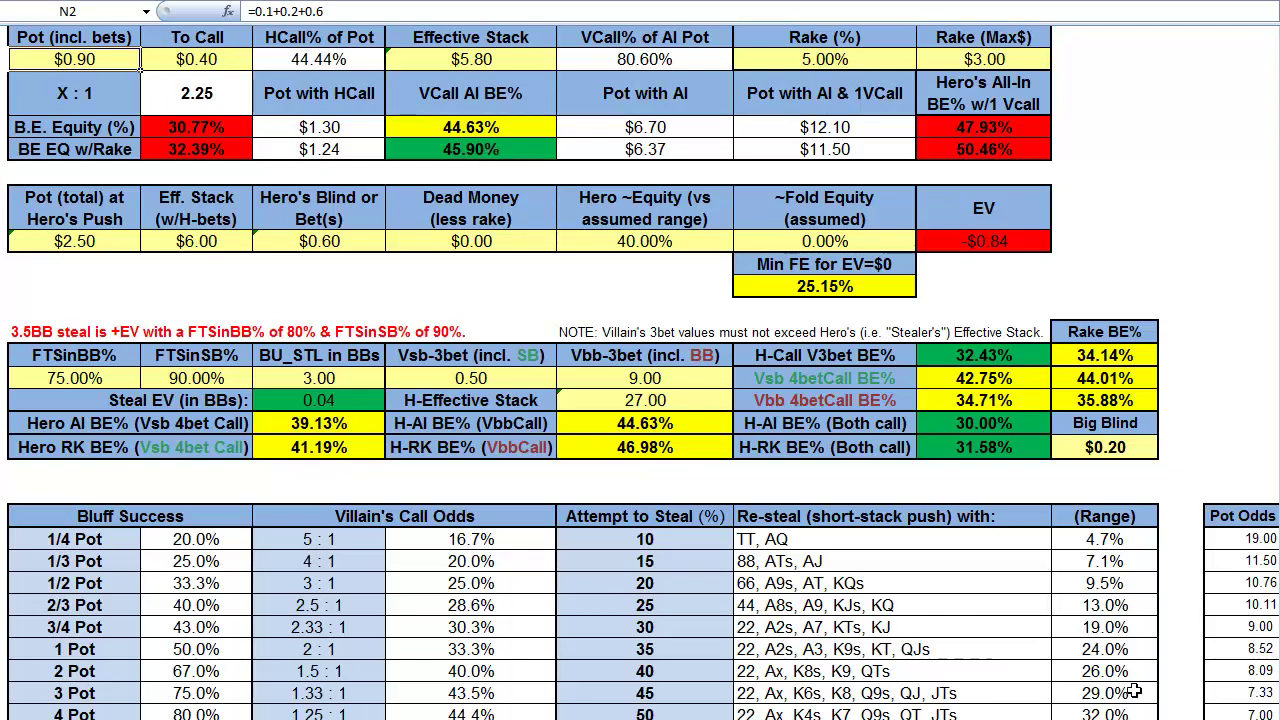
Examine the hand equities down to 99 against the 8.4% raising range and compare them with the villain's all-in call break-even percentage.
scroll(142, 62, "left", 10)
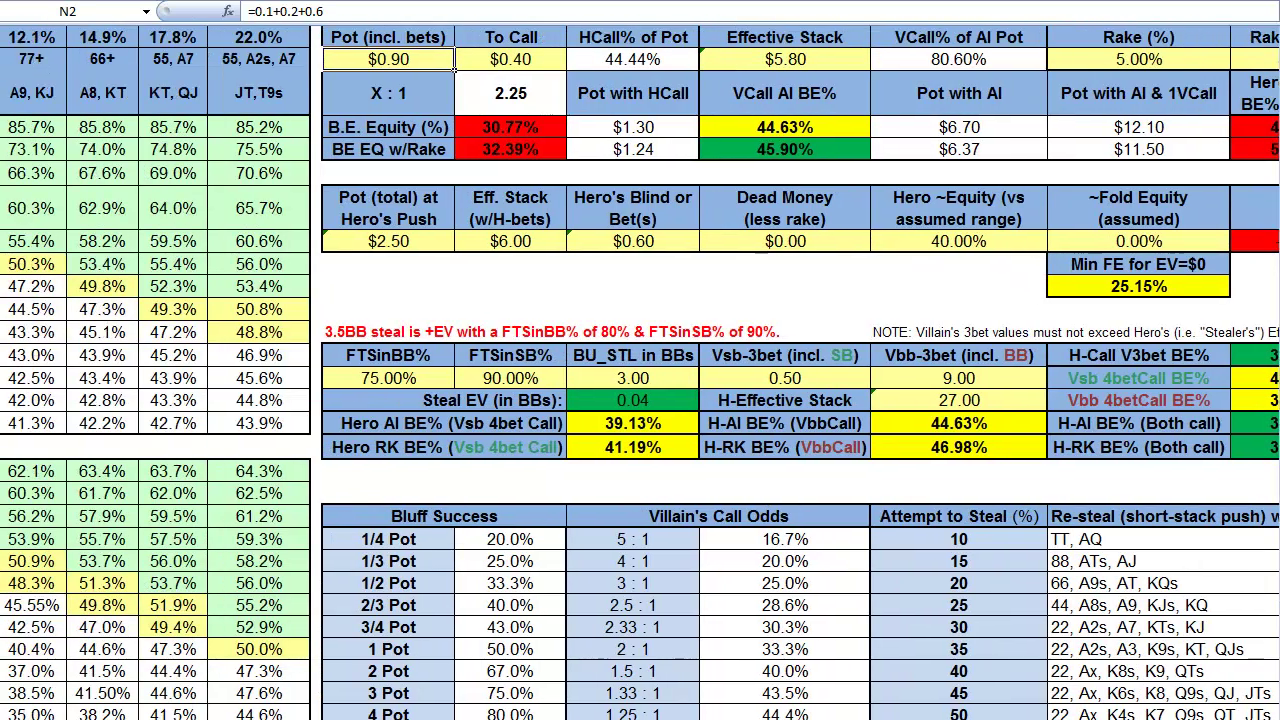
scroll(400, 360, "left", 3)
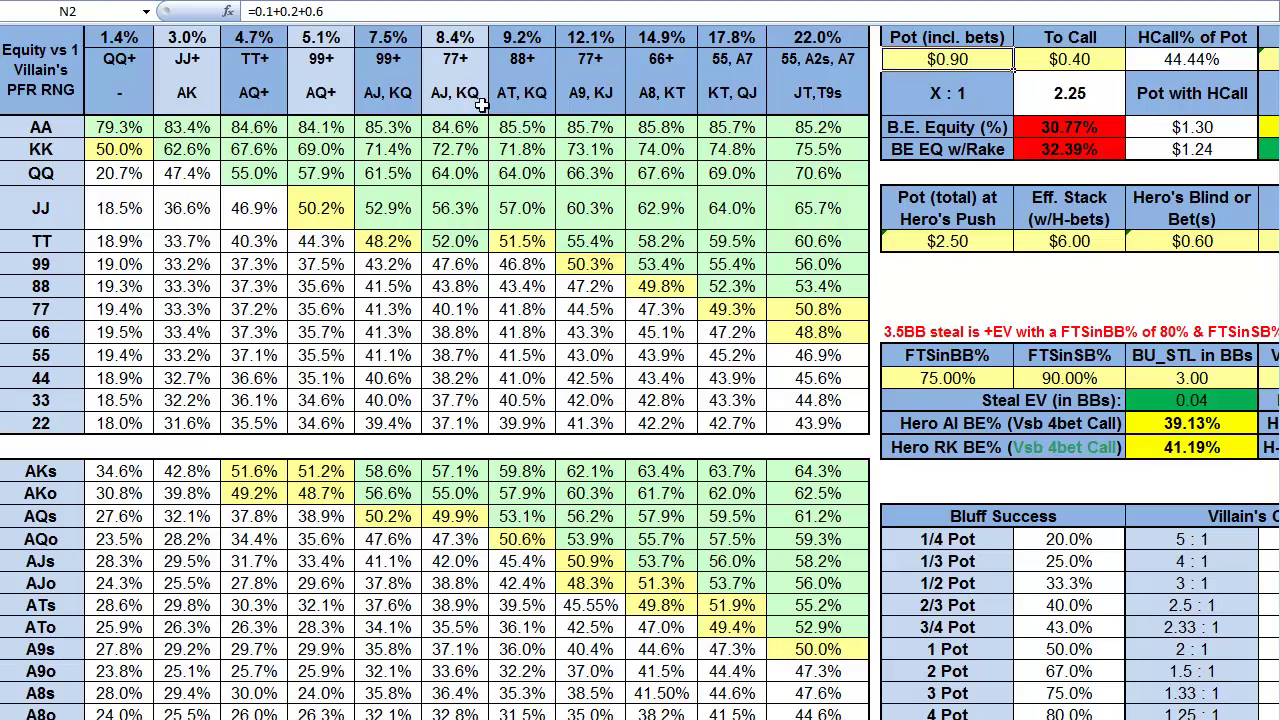
left_click(474, 38)
left_click_drag(474, 38, 480, 114)
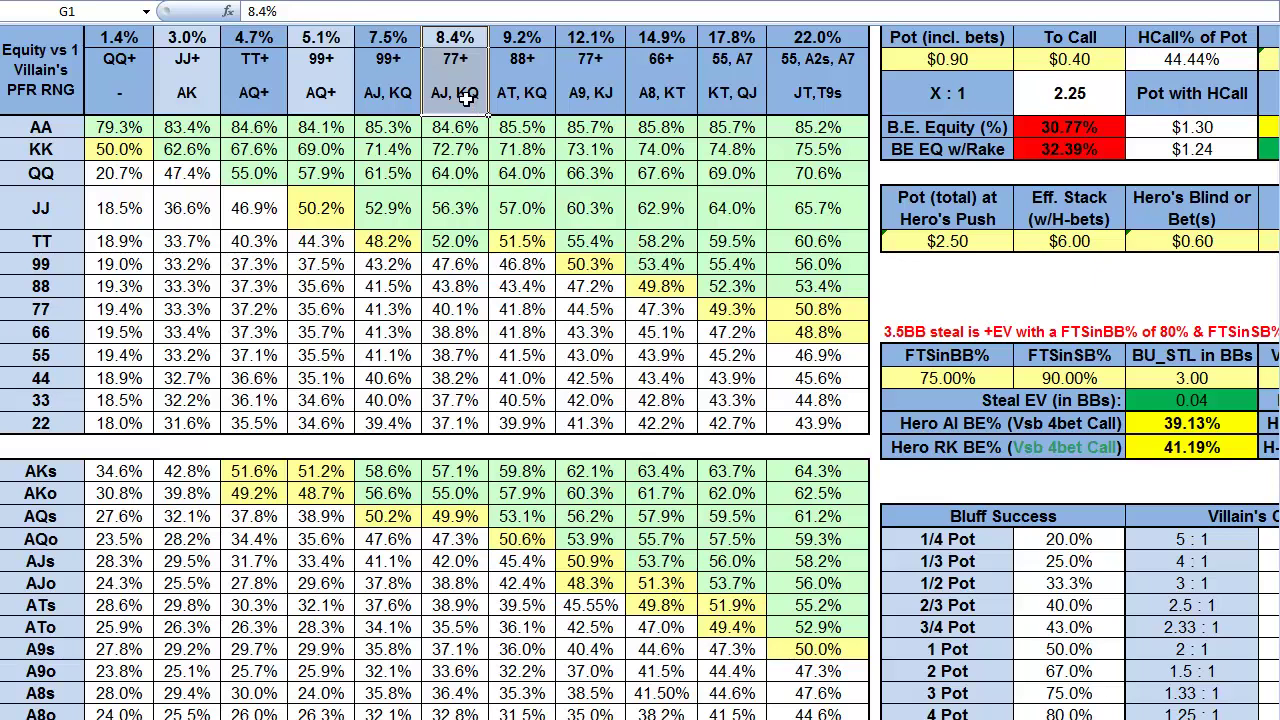
left_click_drag(462, 42, 468, 268)
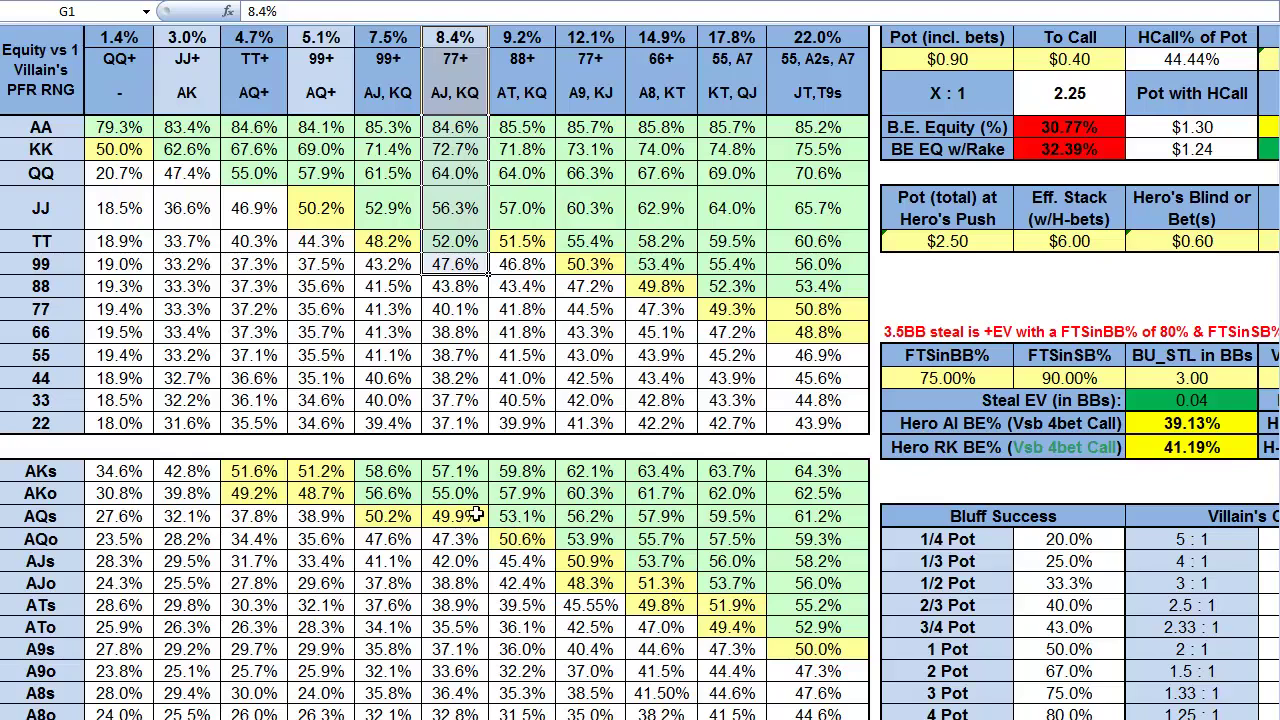
scroll(480, 521, "down", 4)
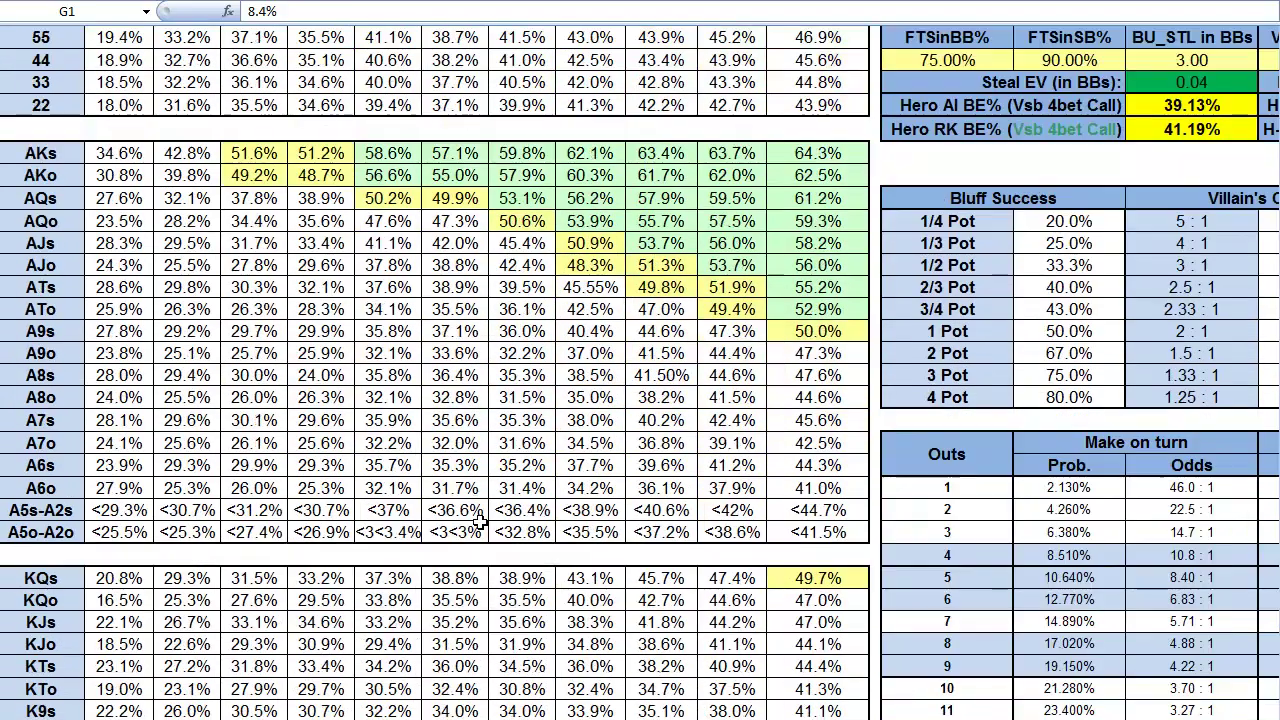
scroll(420, 627, "up", 5)
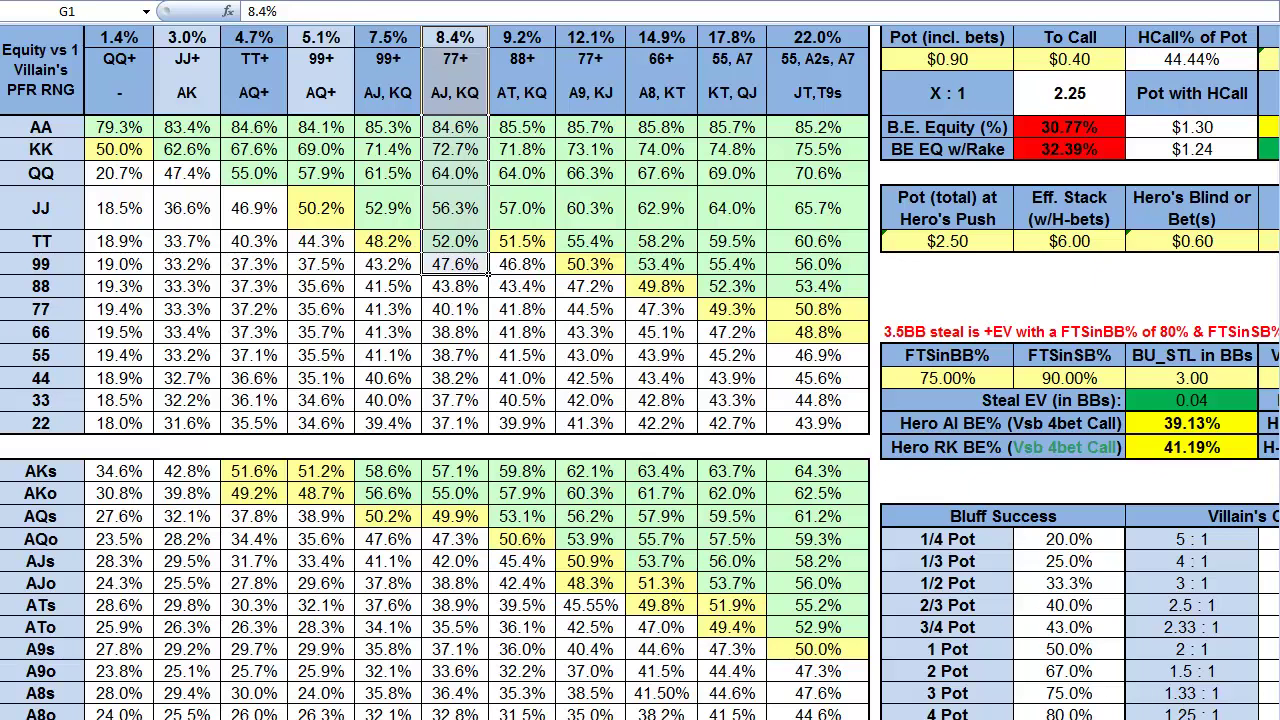
scroll(1186, 128, "right", 2)
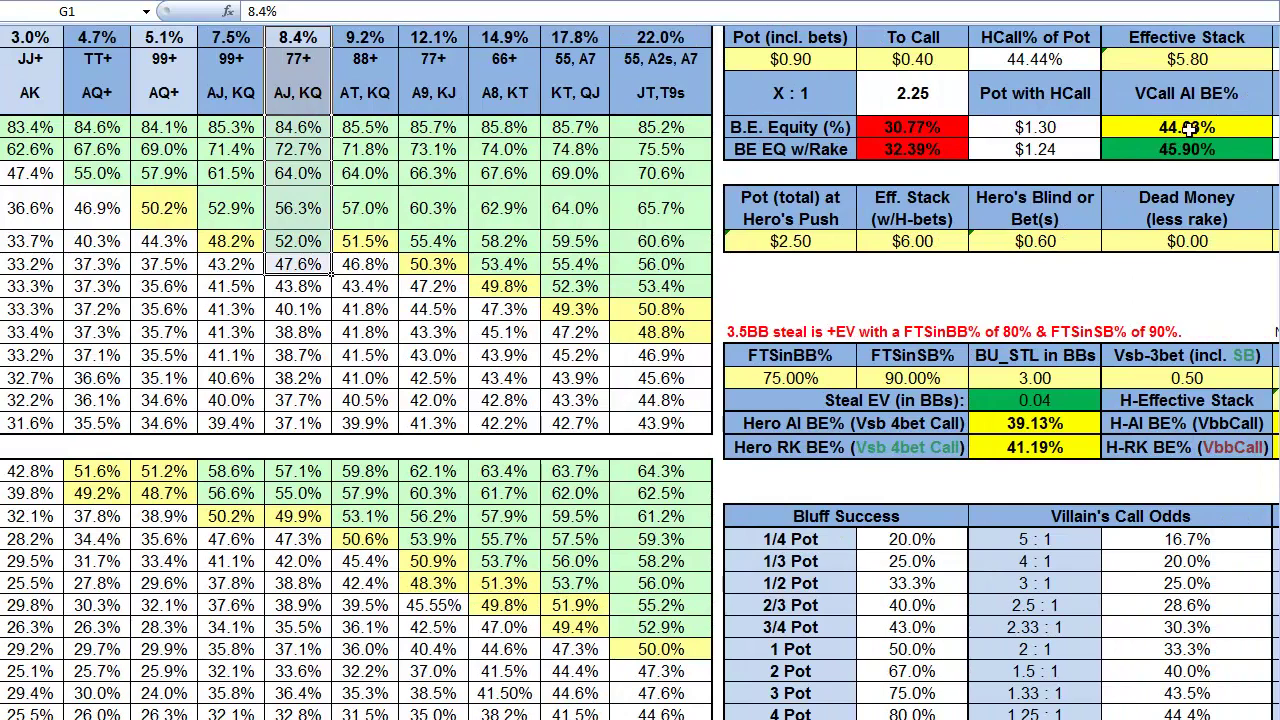
scroll(1228, 700, "left", 1)
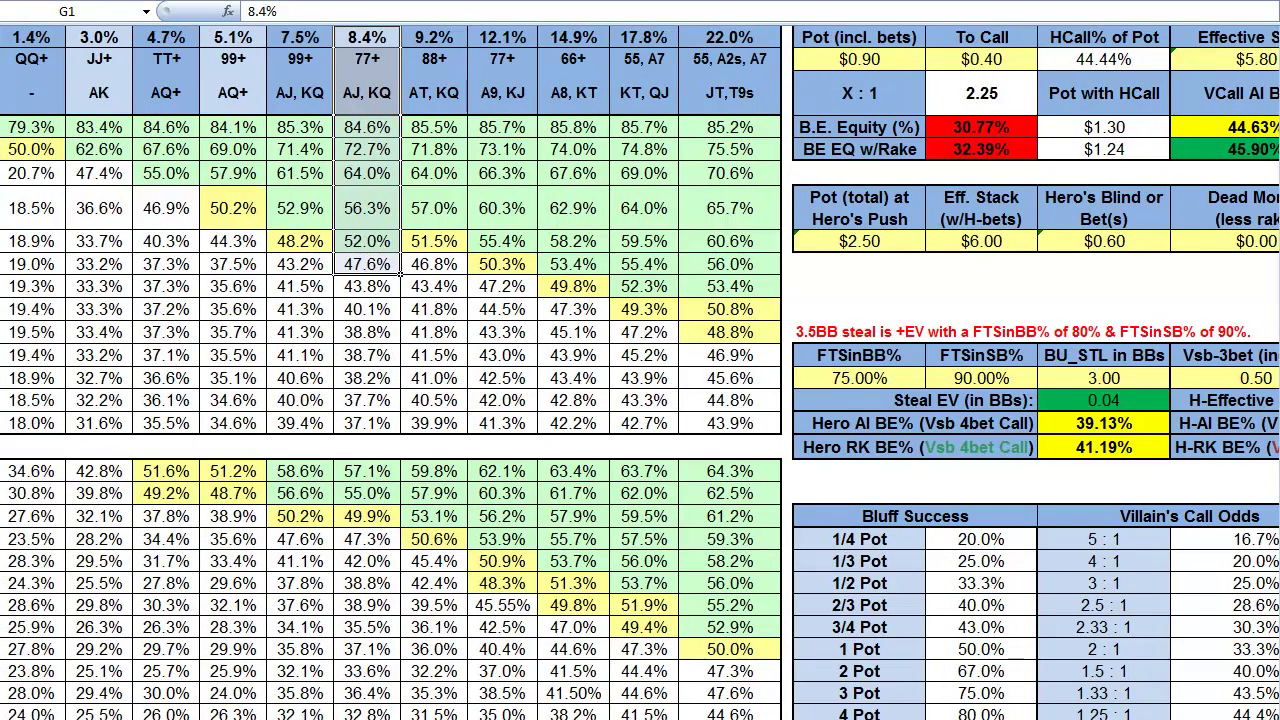
scroll(1228, 700, "left", 1)
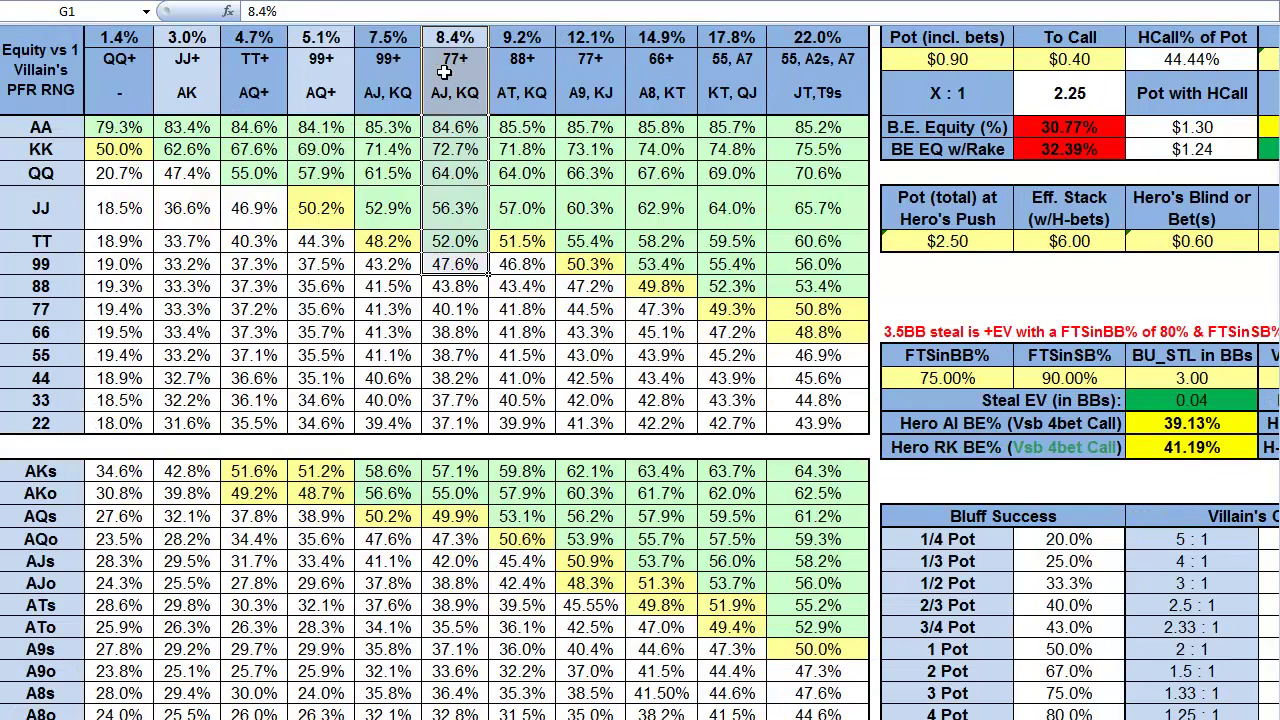
Examine the pair equities down to 88 and the ace and king hands against the 12.1% raising range.
left_click_drag(590, 38, 598, 280)
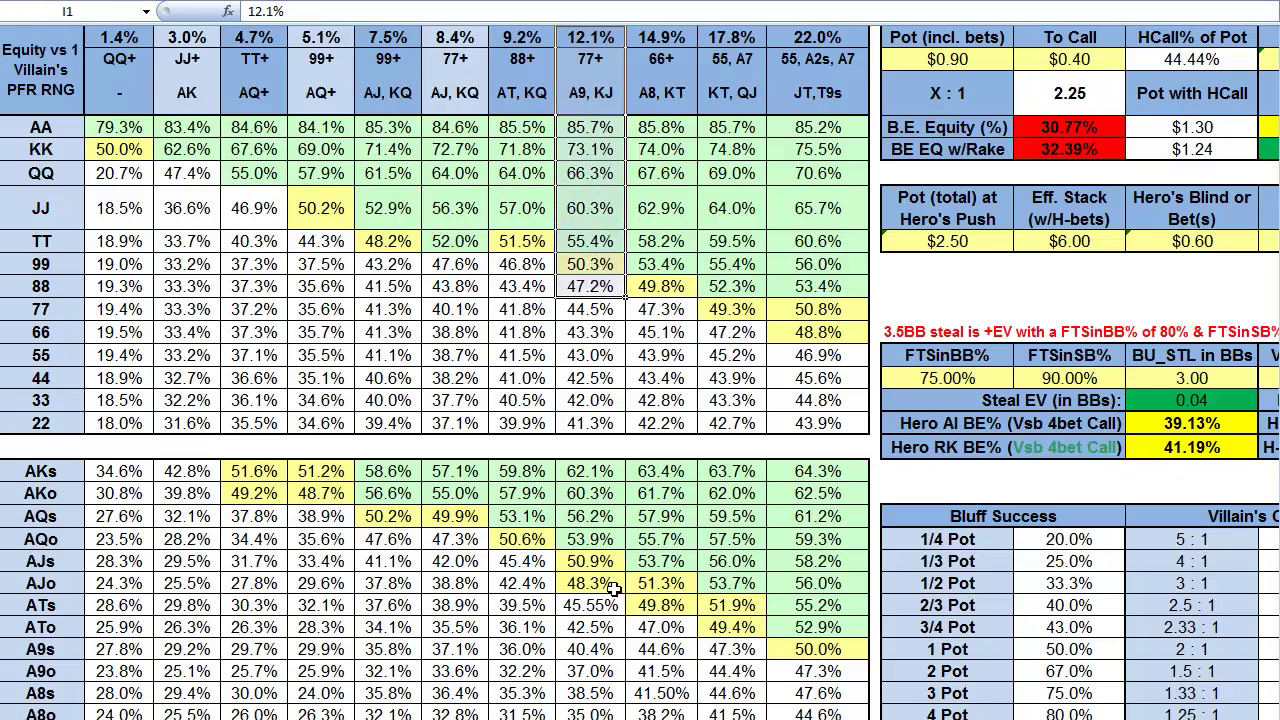
scroll(614, 590, "down", 5)
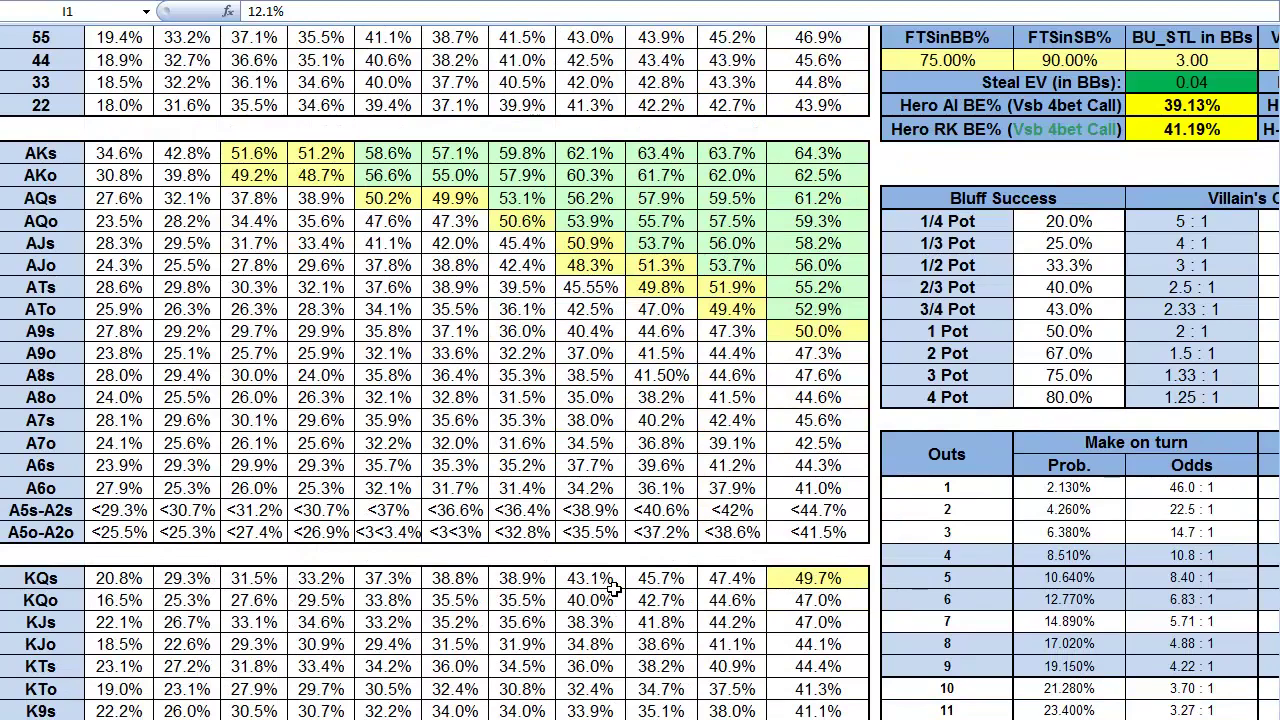
scroll(614, 590, "up", 5)
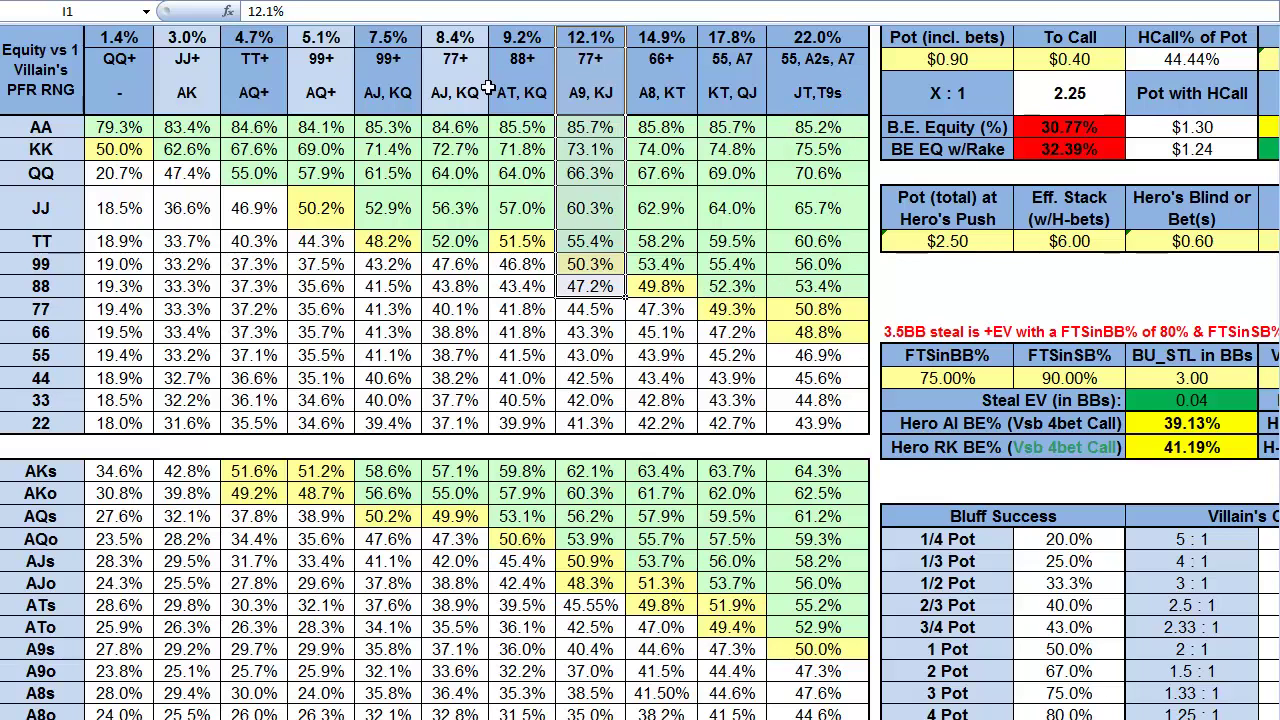
Compare the 8.4% and 9.2% range columns, checking the 8.4% equities for KK to 99 and AKo to AQo.
left_click_drag(453, 42, 470, 170)
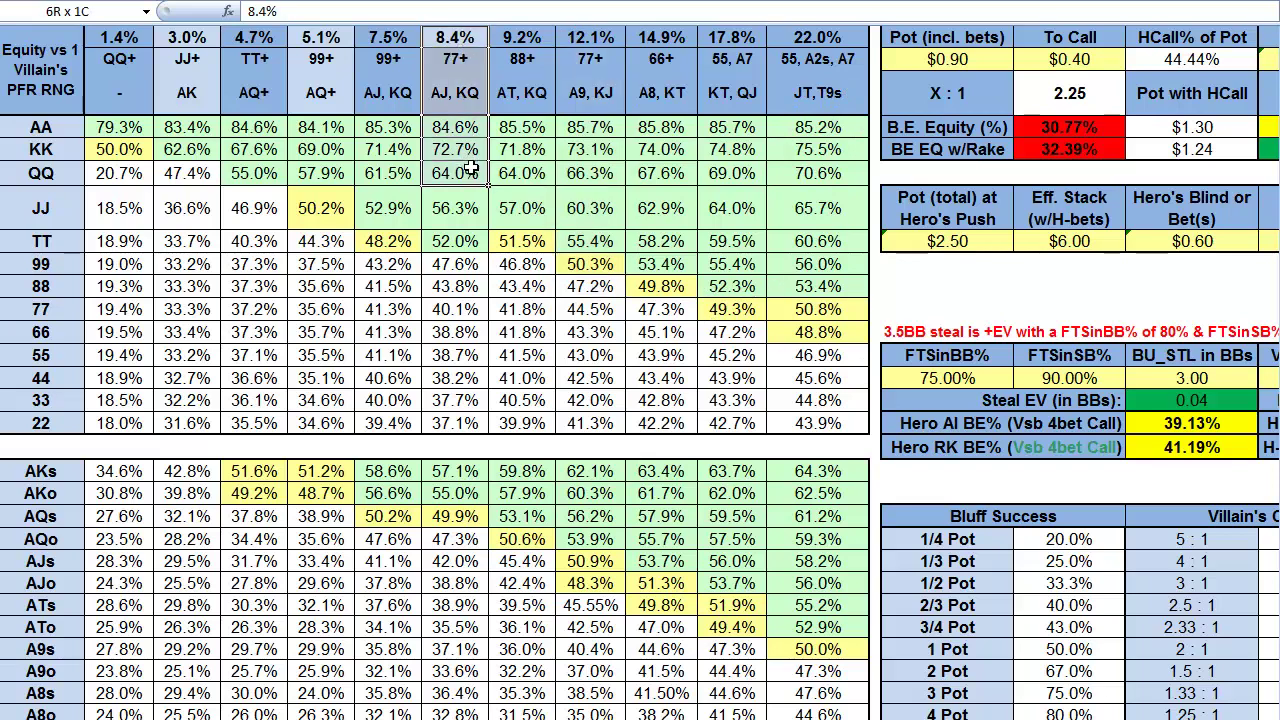
left_click_drag(531, 43, 537, 244)
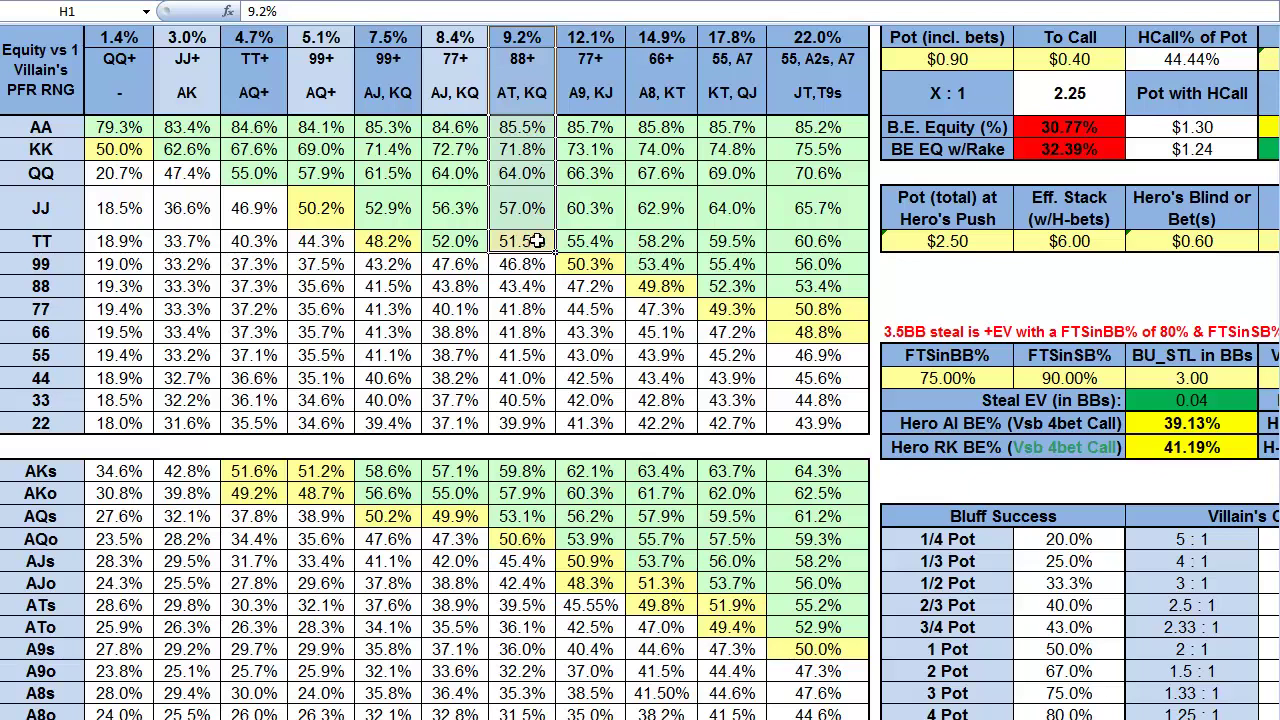
left_click(463, 241)
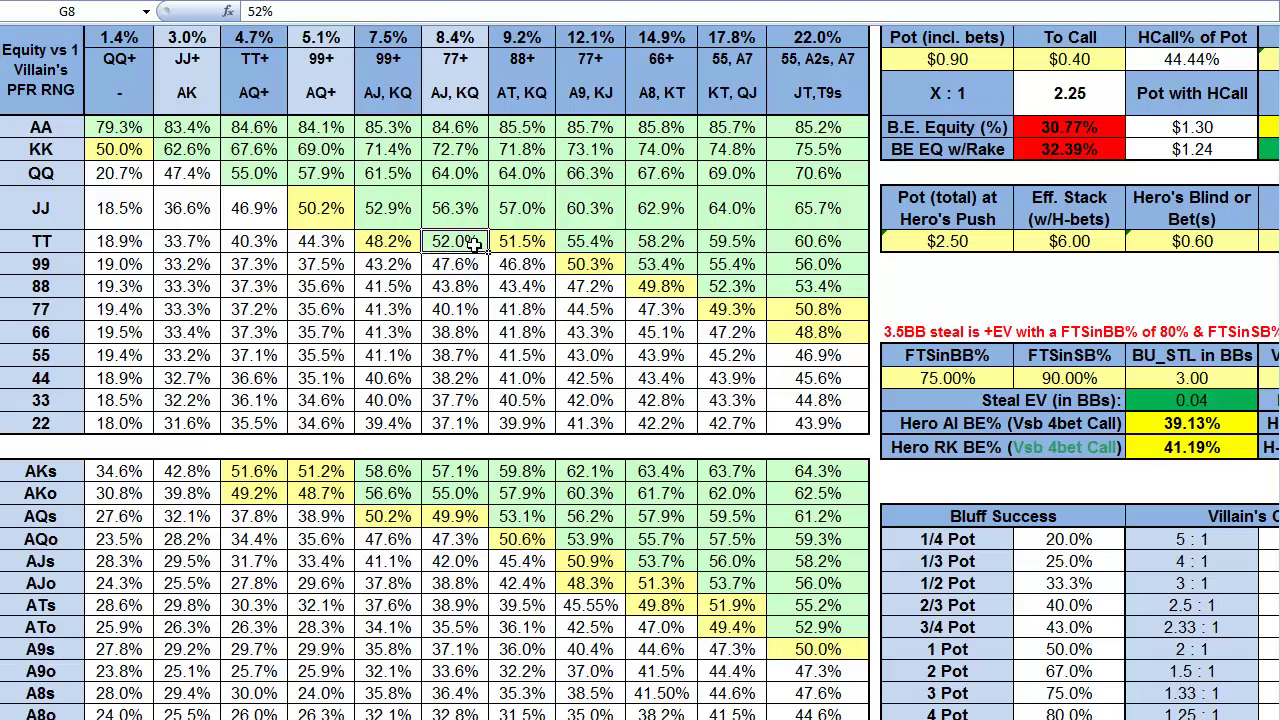
left_click_drag(437, 268, 463, 158)
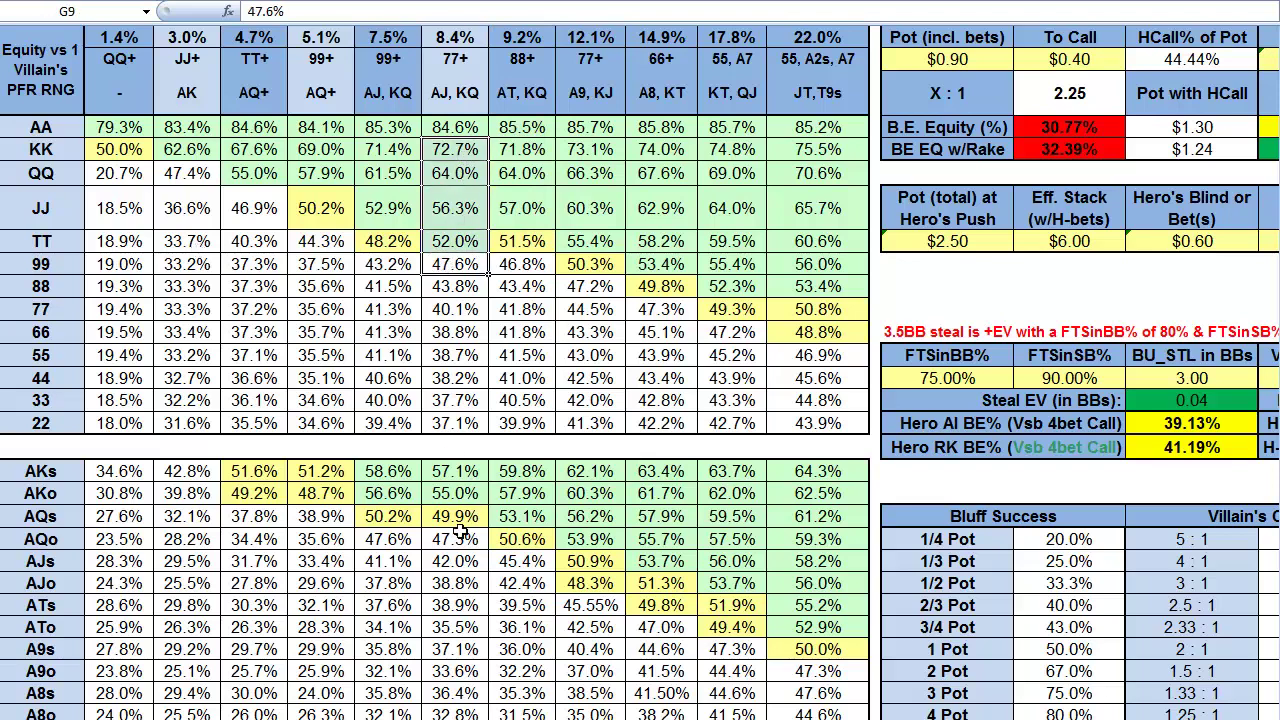
left_click(465, 516)
left_click_drag(458, 540, 462, 494)
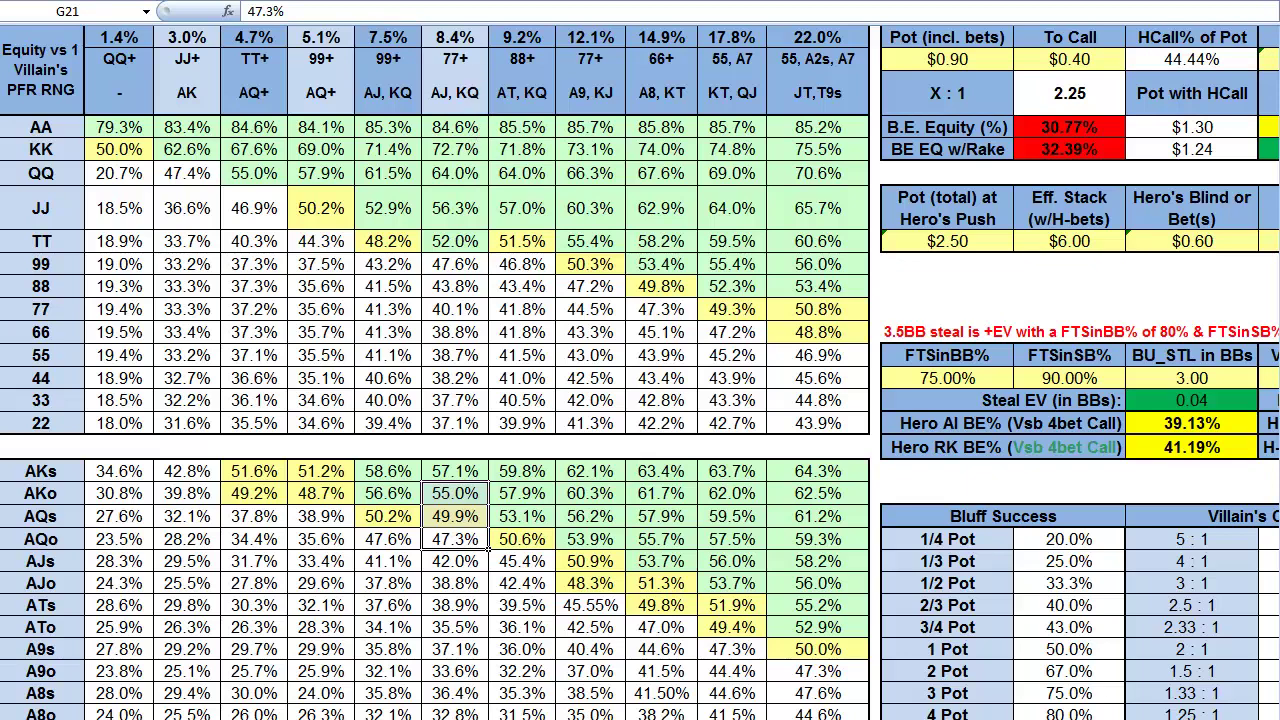
Inspect the formulas behind the total pot at Hero's push and the pot including bets, examining the amount added to N2.
scroll(640, 373, "right", 5)
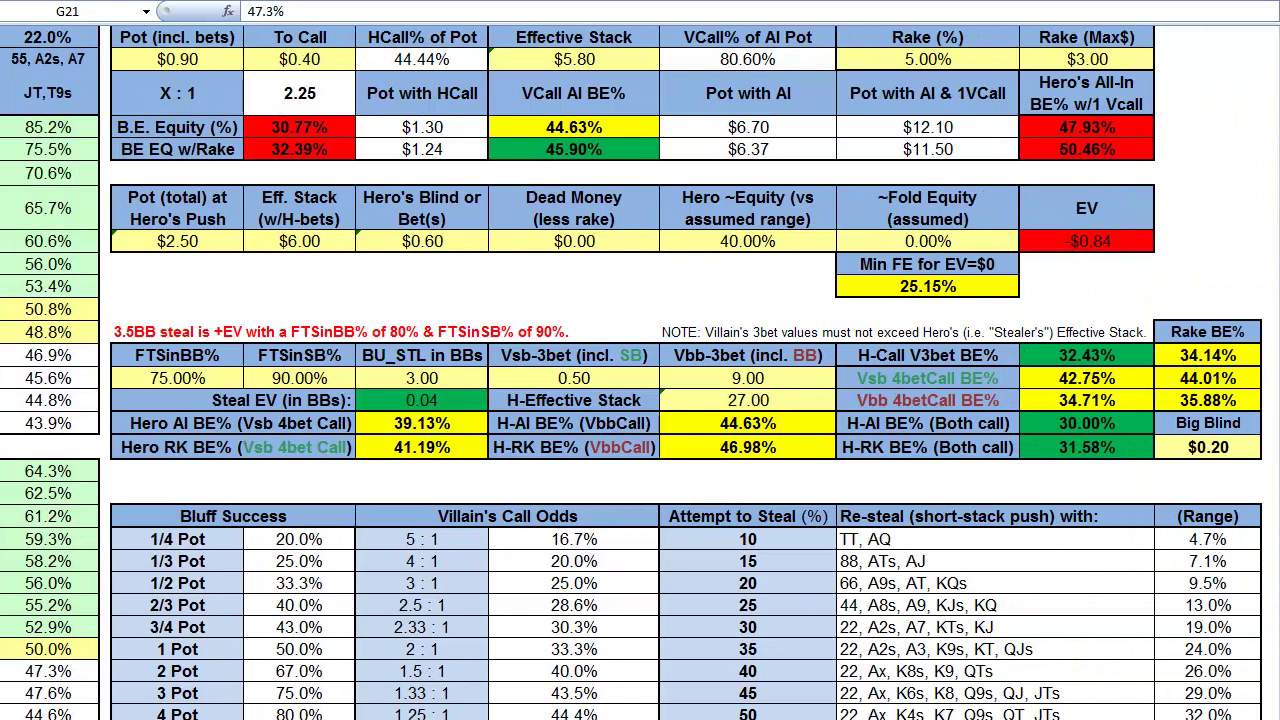
scroll(860, 335, "right", 1)
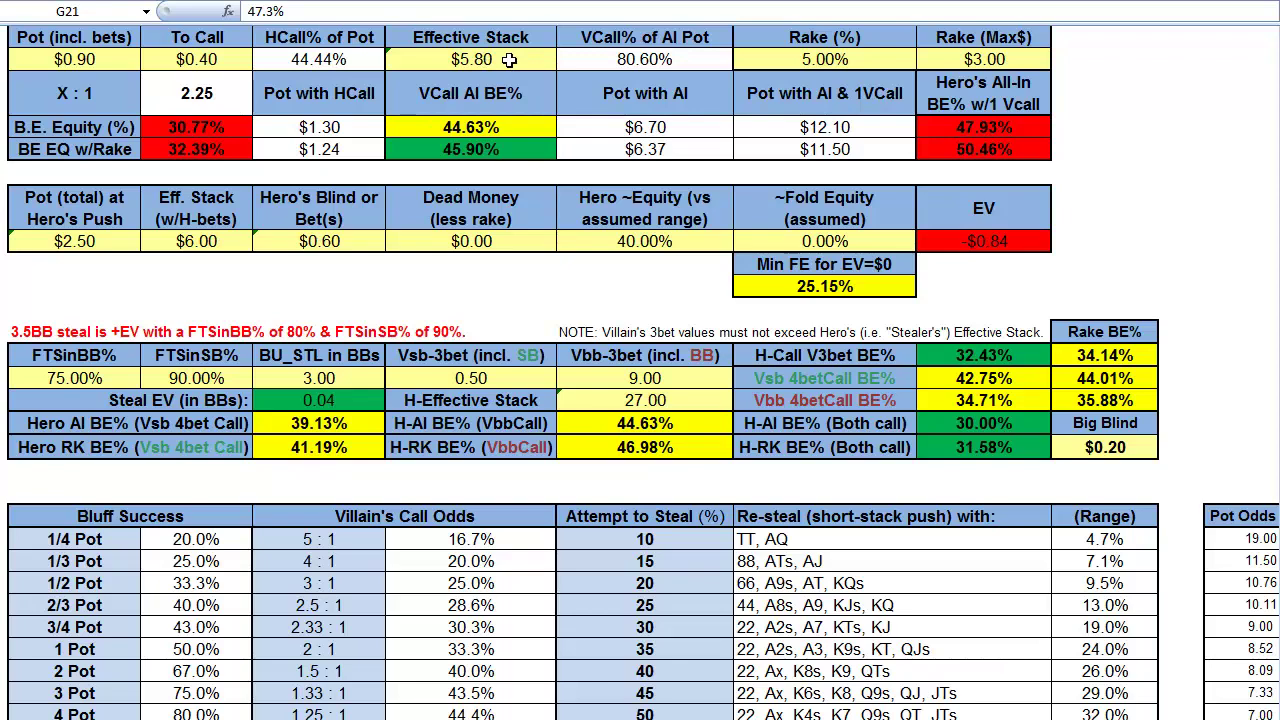
left_click(119, 240)
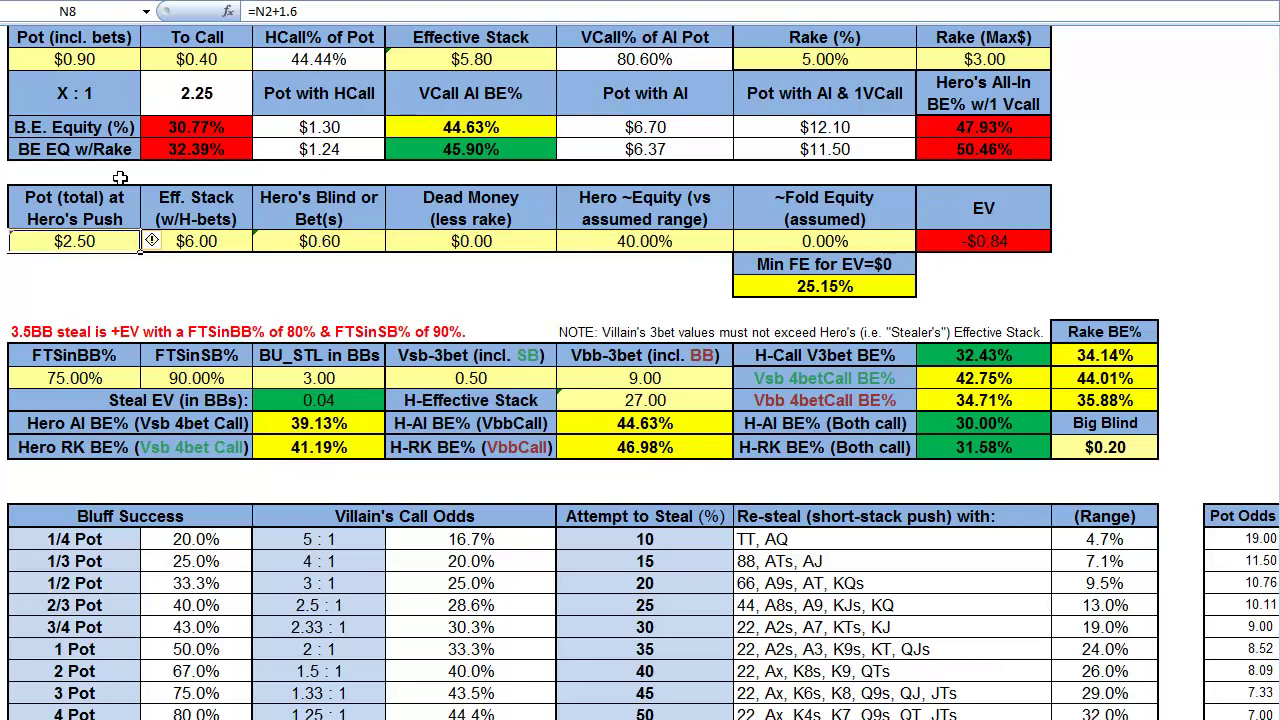
left_click(104, 59)
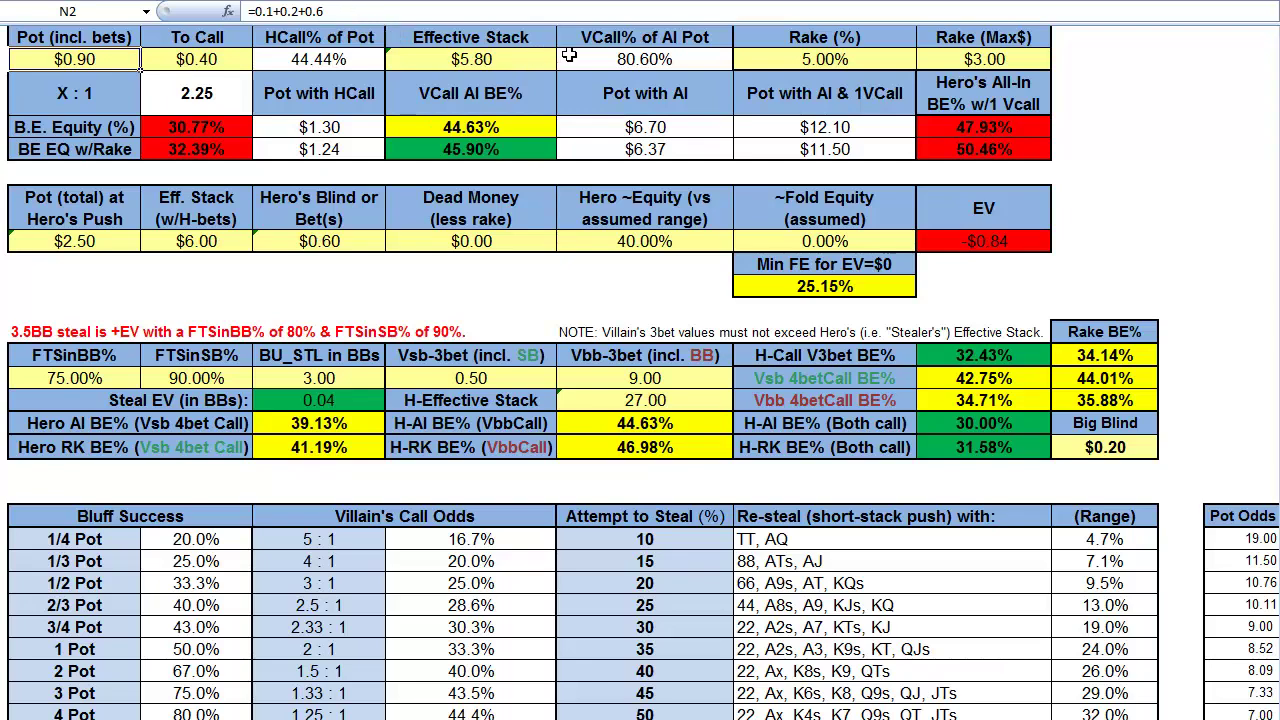
left_click(116, 236)
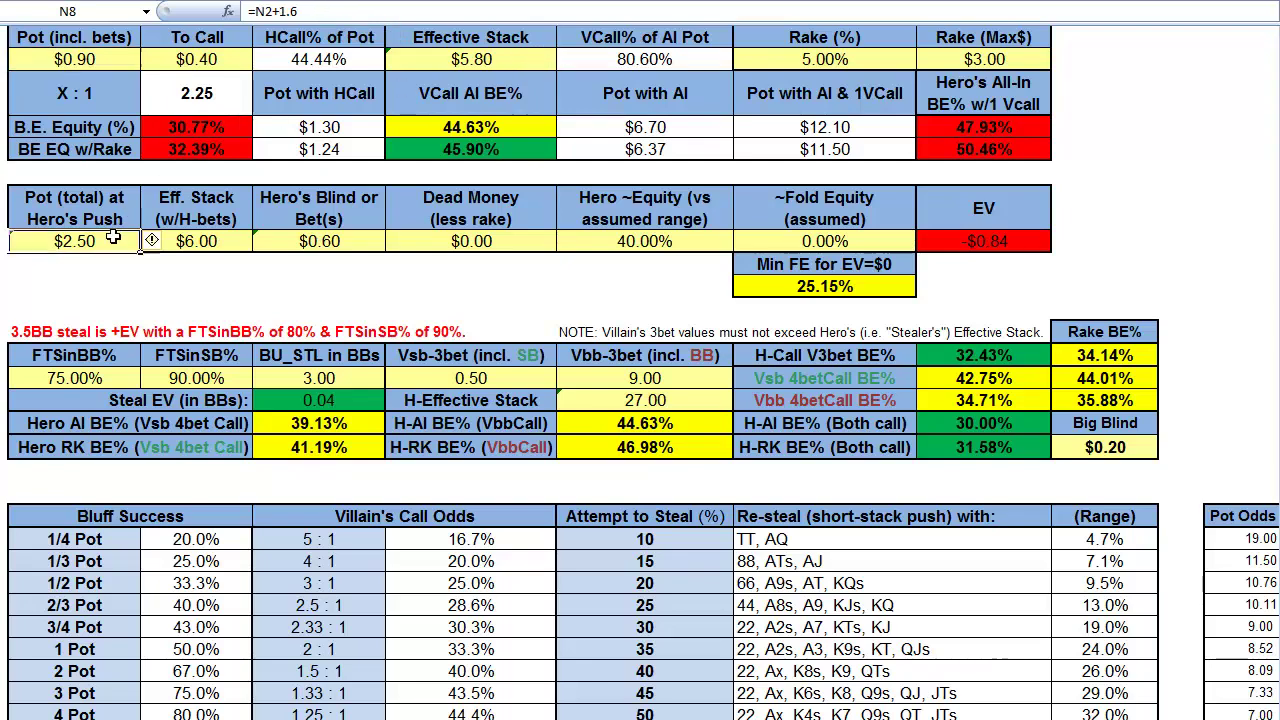
left_click(311, 11)
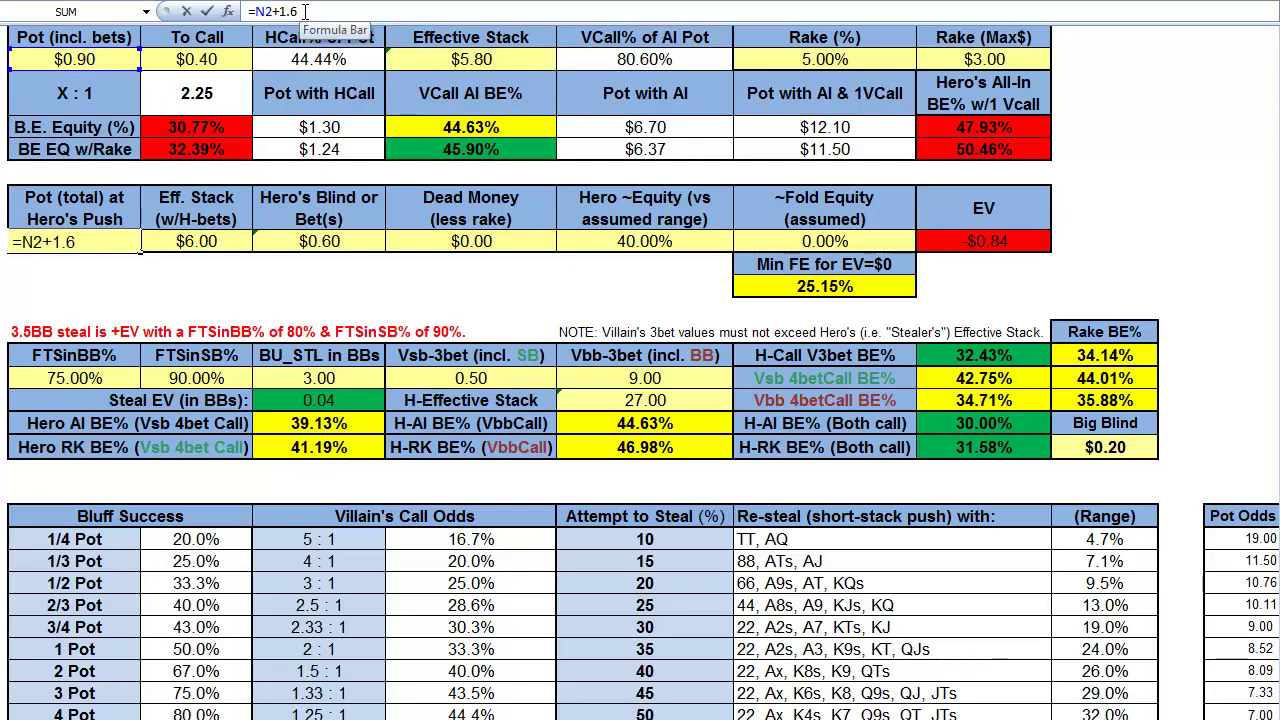
left_click_drag(299, 11, 279, 11)
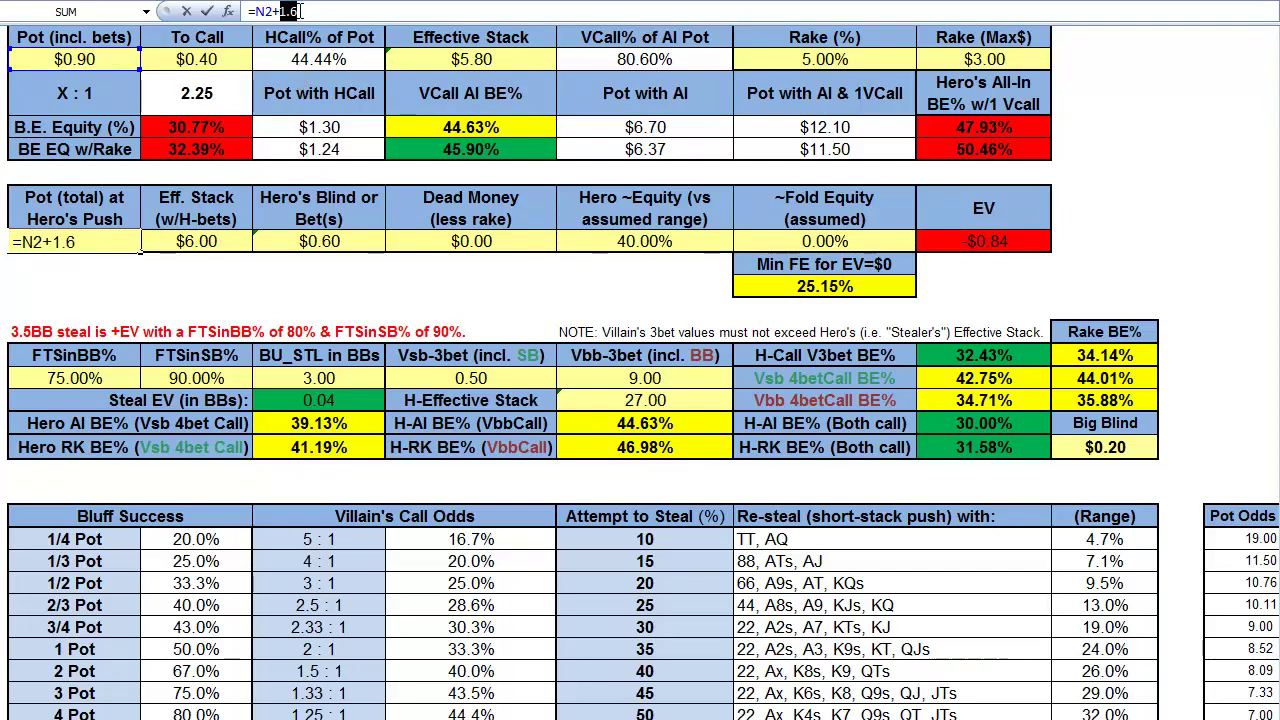
key("Return")
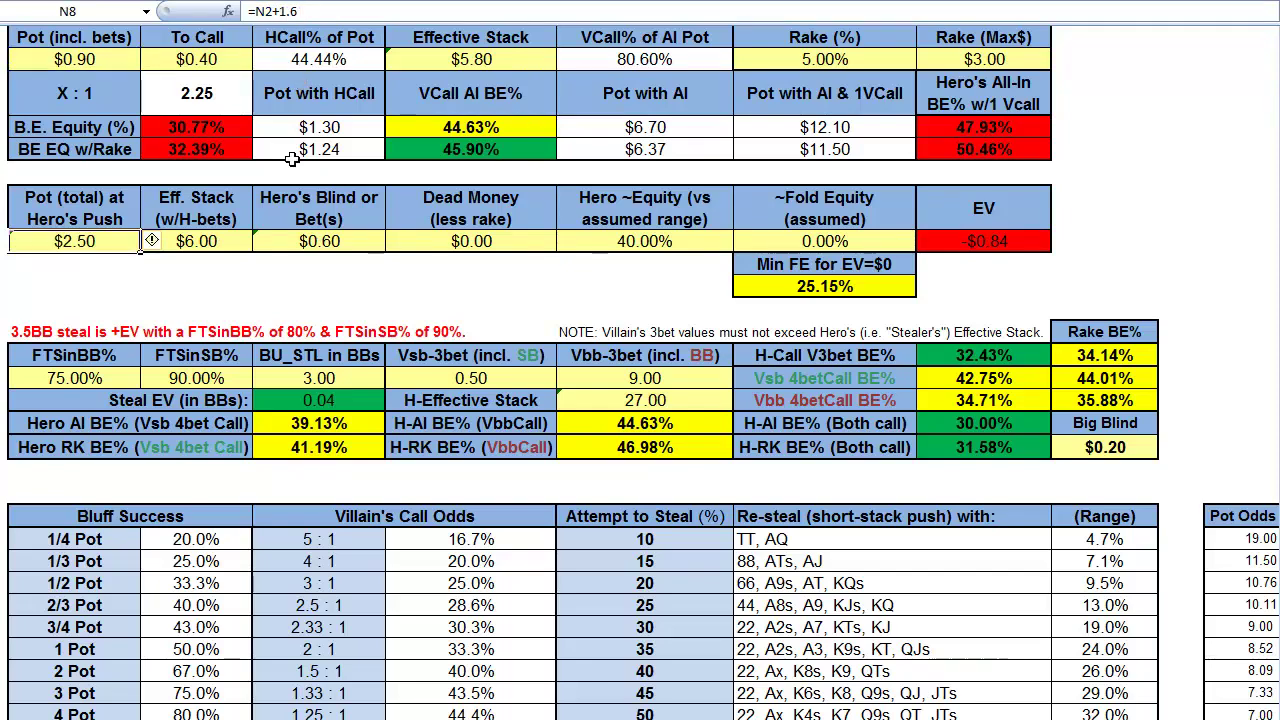
Review the push EV inputs for effective stack, Hero's blind or bets, Hero's equity and assumed fold equity.
left_click(234, 245)
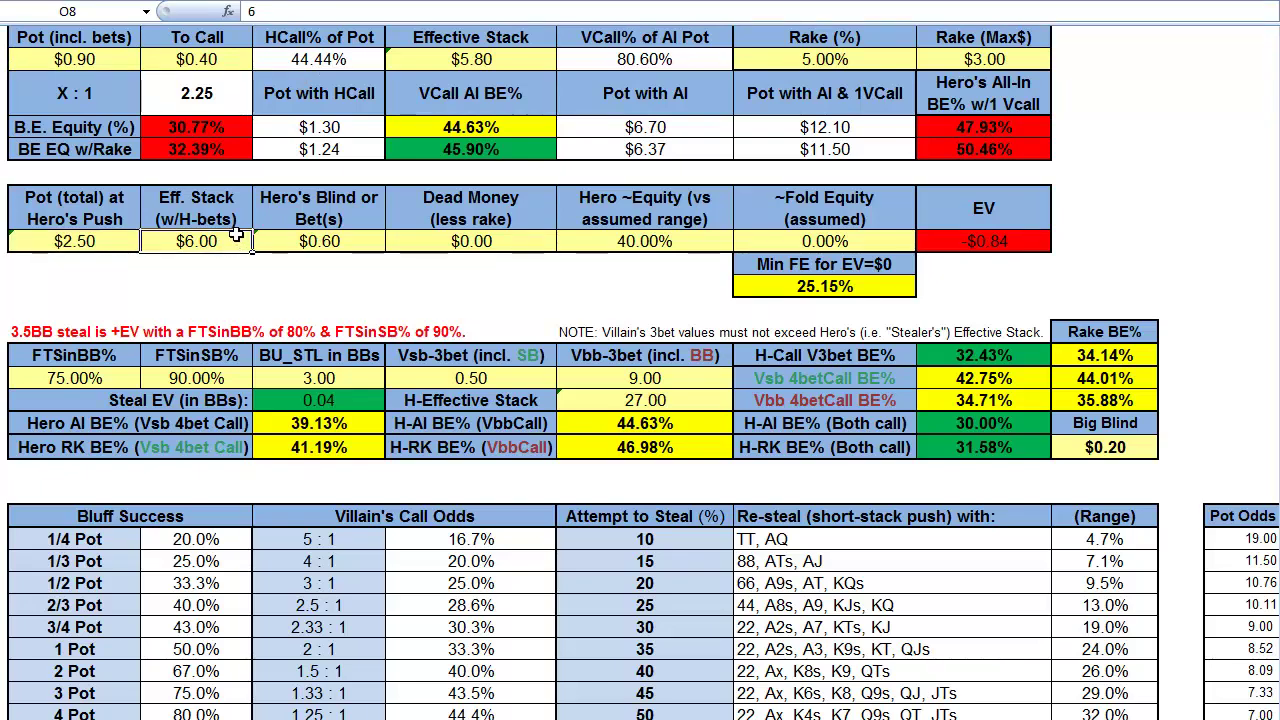
left_click(336, 244)
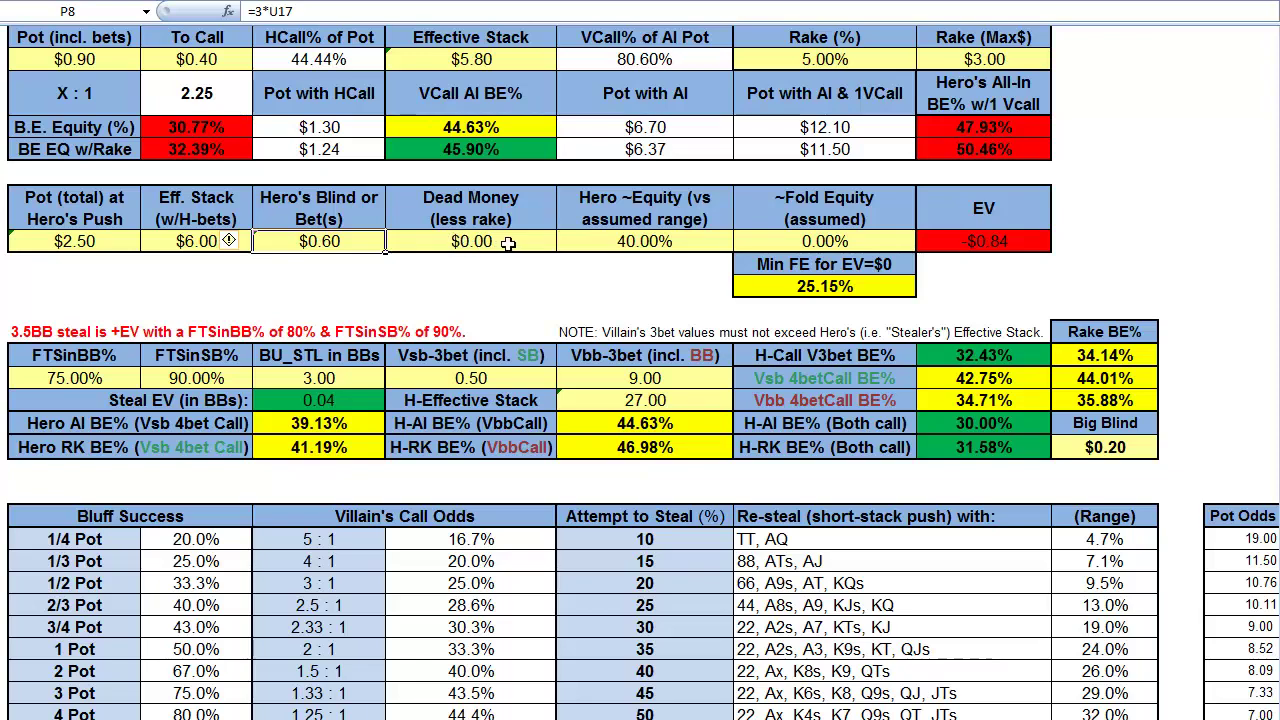
left_click(690, 242)
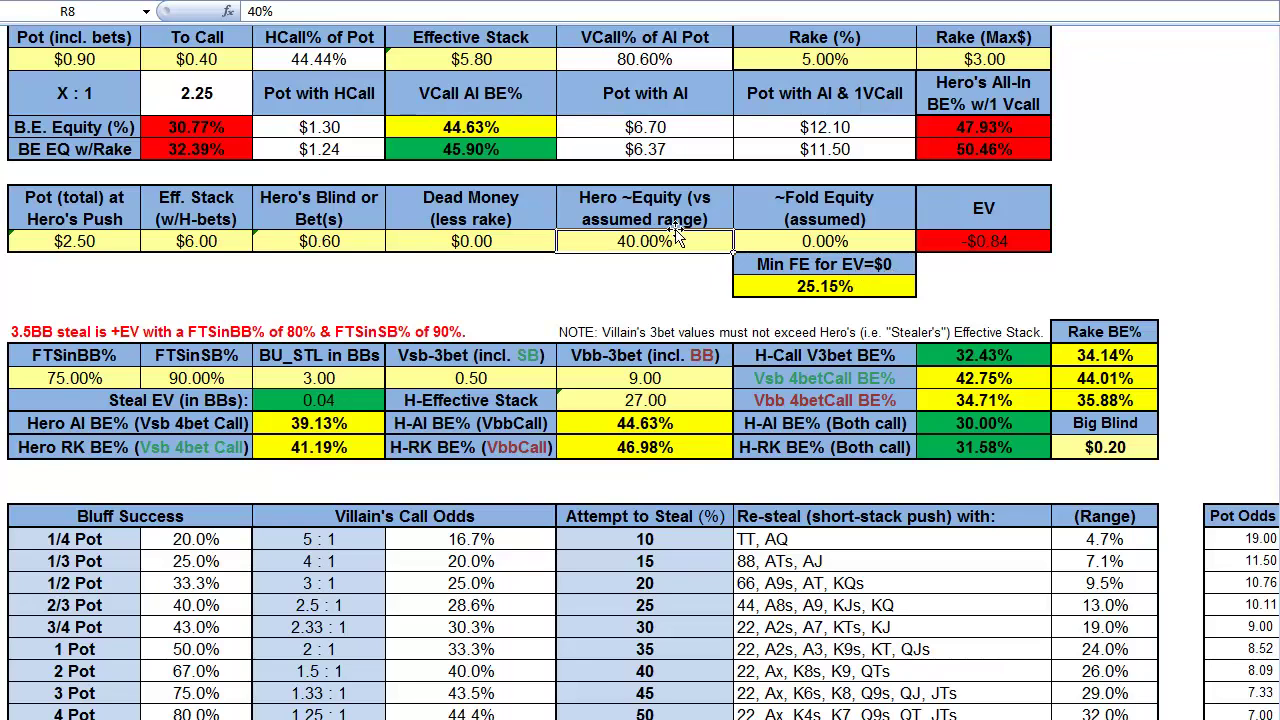
left_click(876, 246)
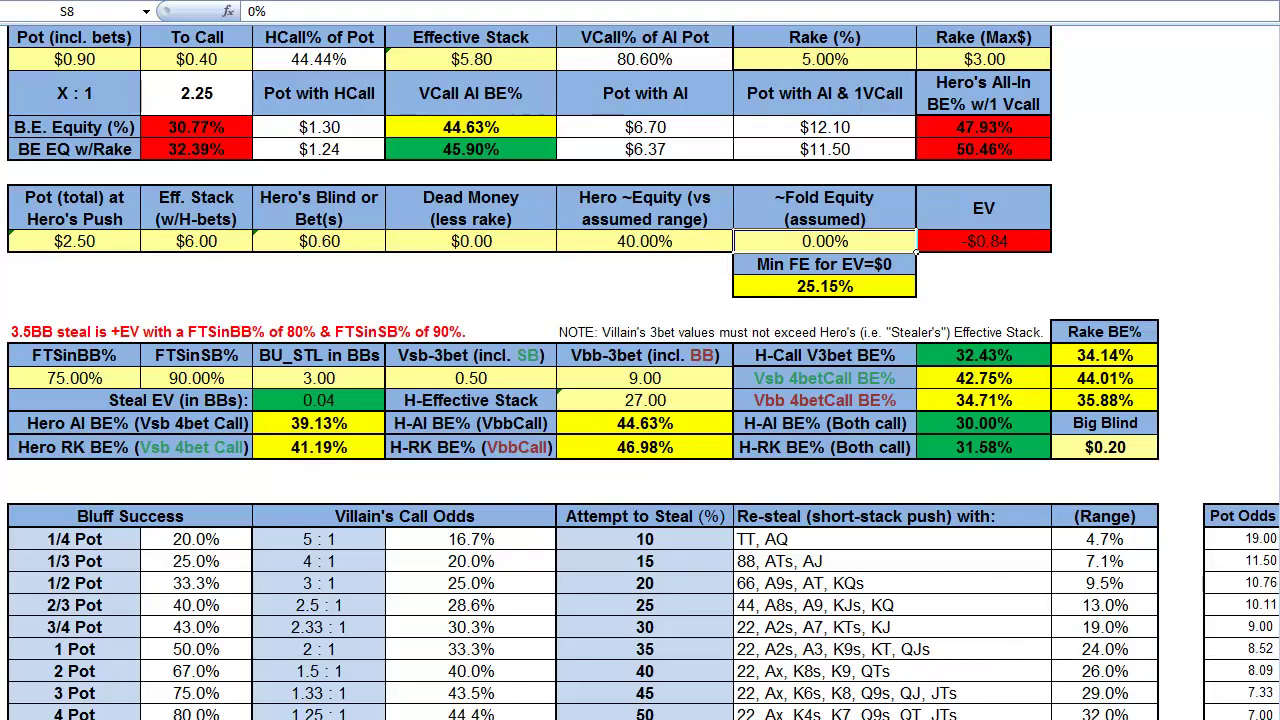
Examine the 8.4% range equities for pairs down to 77, AKs to AJs, and KQs.
scroll(640, 372, "left", 10)
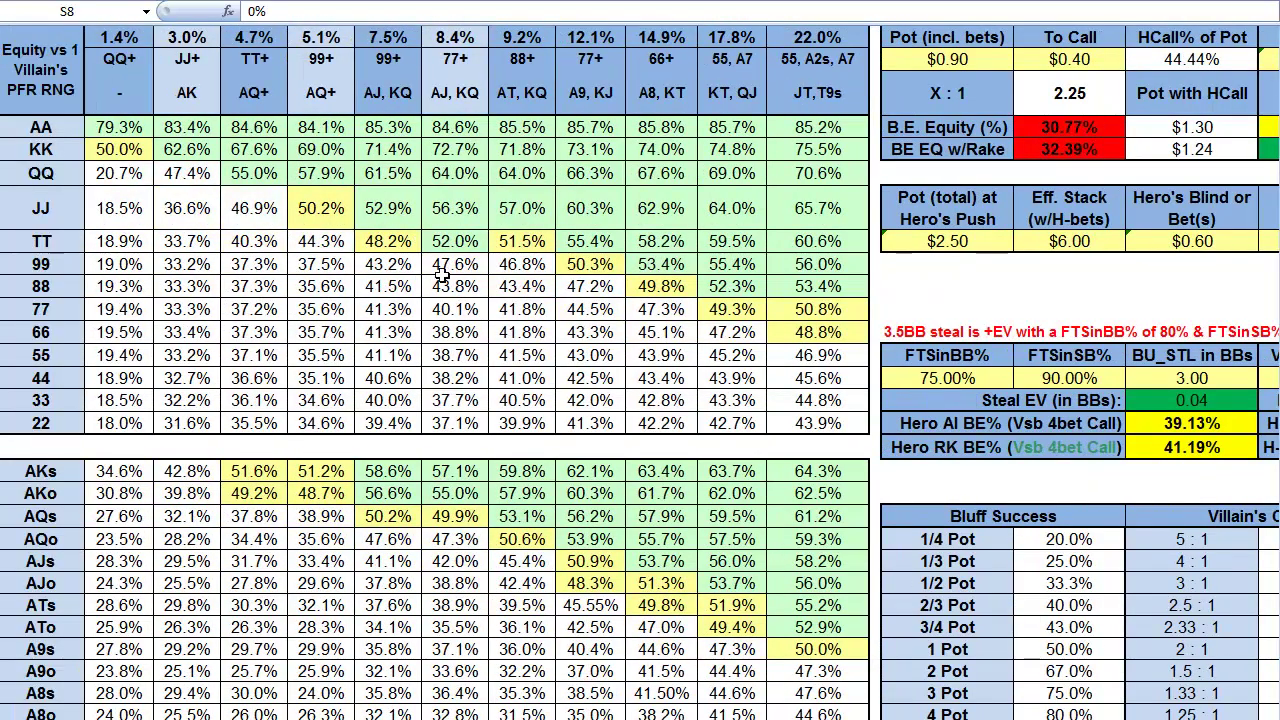
left_click_drag(458, 309, 56, 309)
left_click_drag(462, 309, 447, 97)
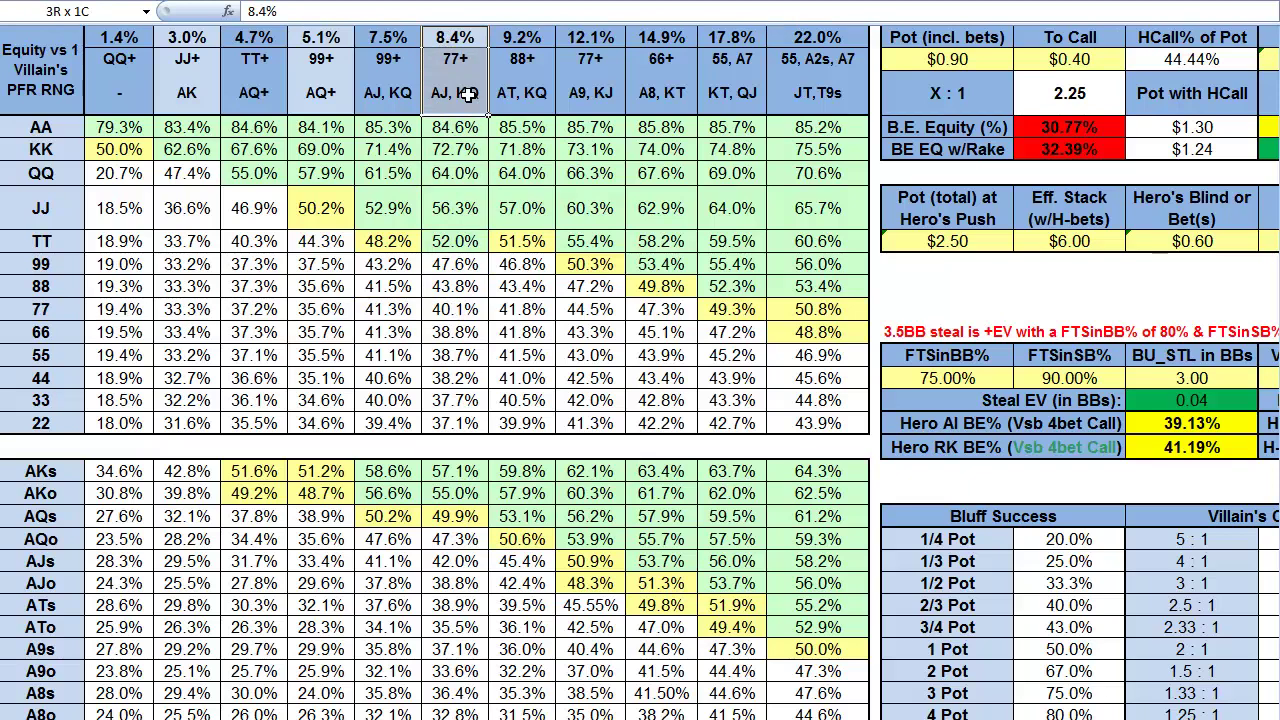
left_click_drag(468, 95, 470, 310)
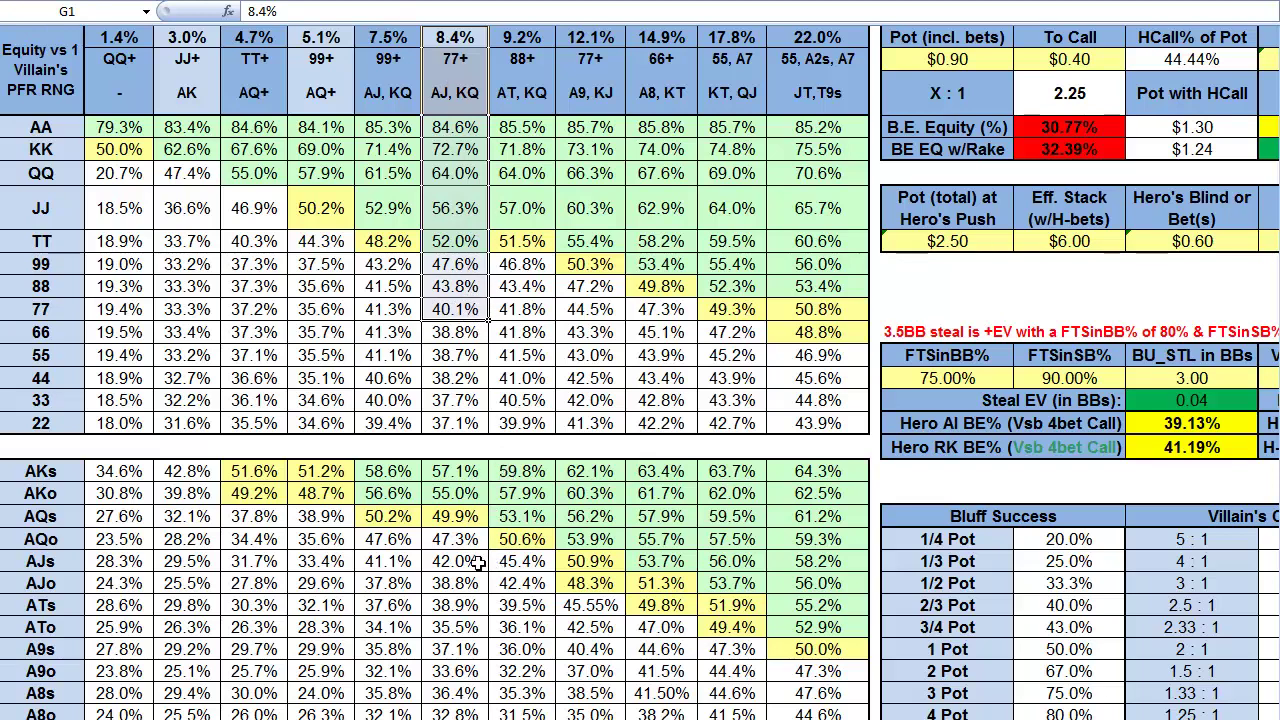
left_click_drag(475, 562, 468, 474)
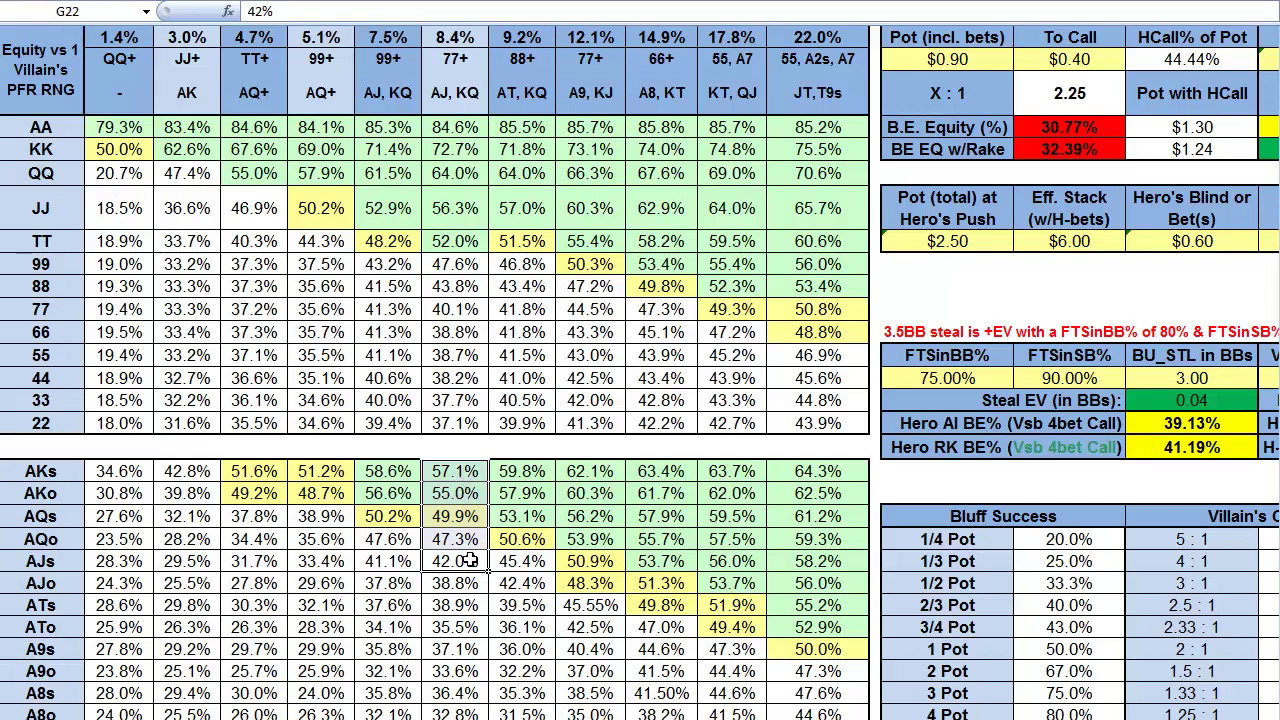
scroll(497, 588, "down", 5)
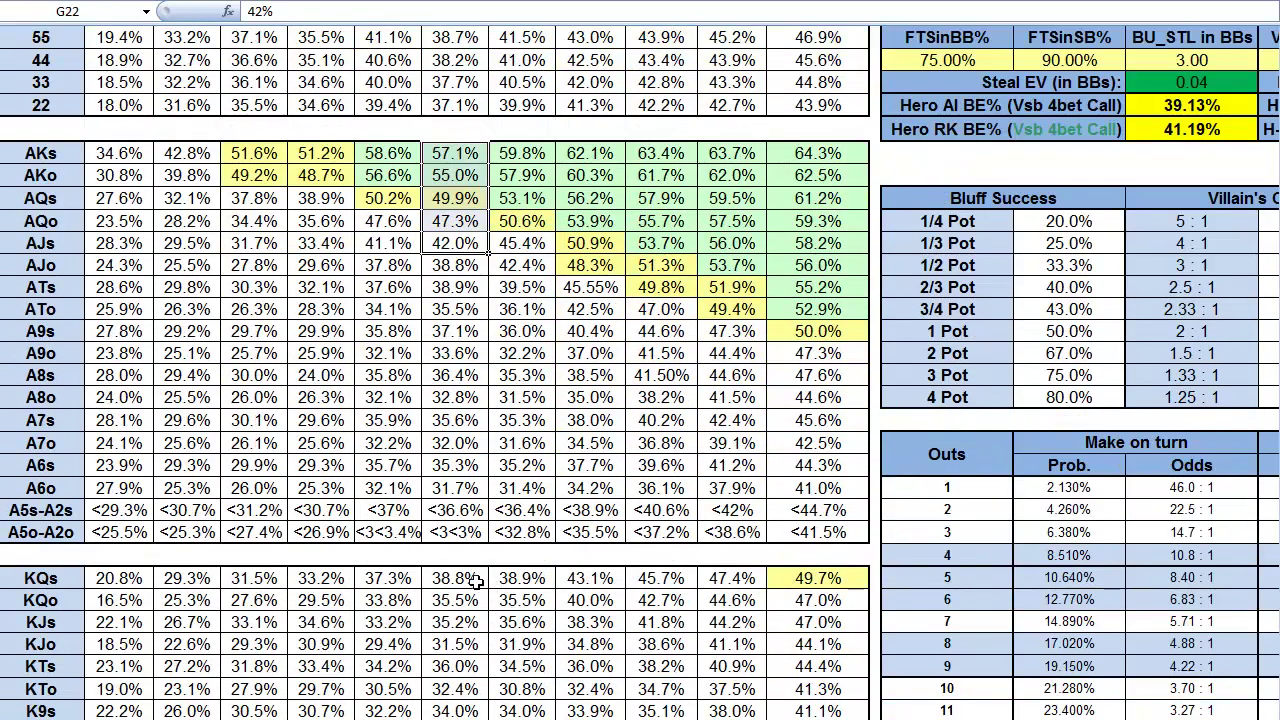
left_click(468, 579)
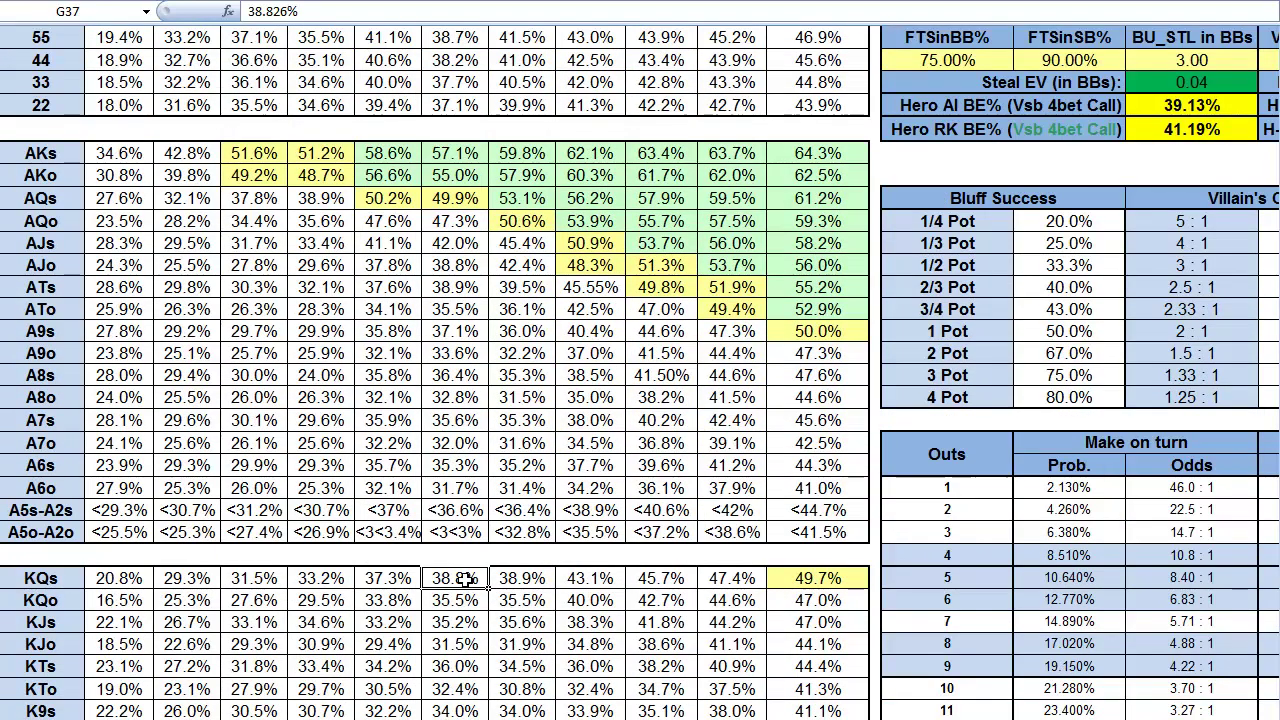
Switch to PokerStove and remove A8s and KJs from Player 1's range, making it 66+, A9s+, KQs, ATo+, KQo.
scroll(468, 579, "up", 5)
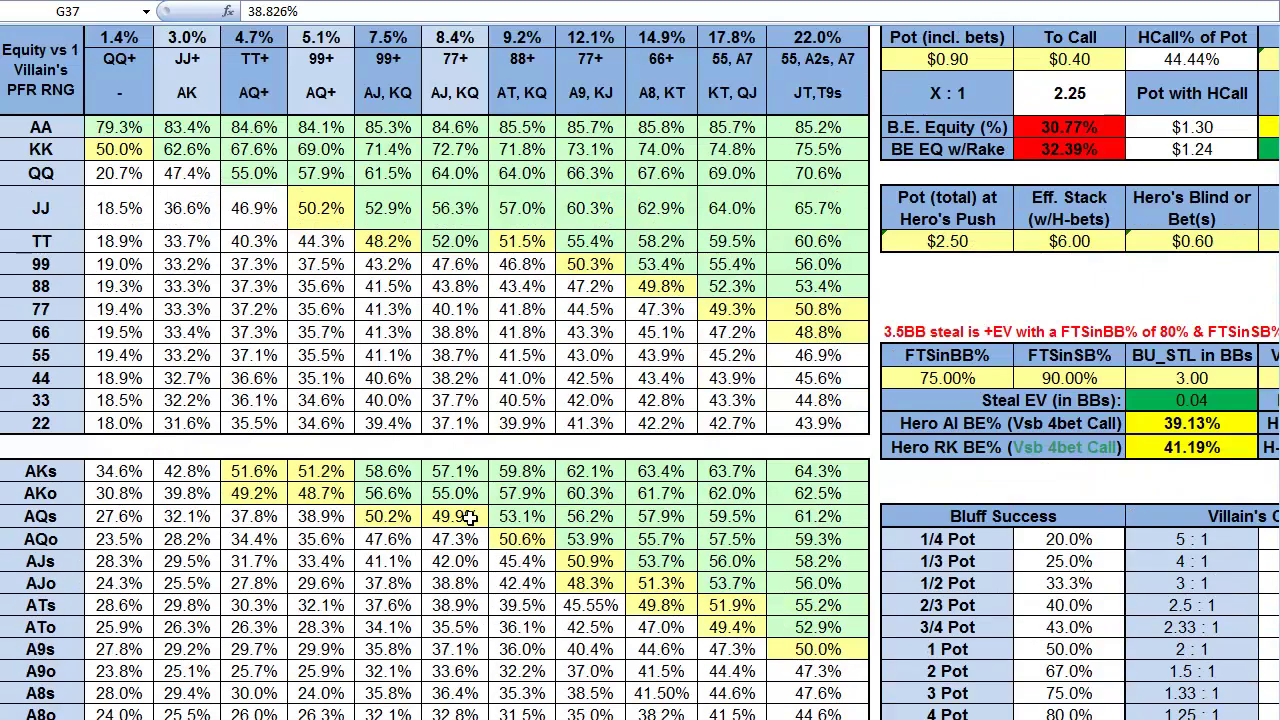
key("alt+Tab")
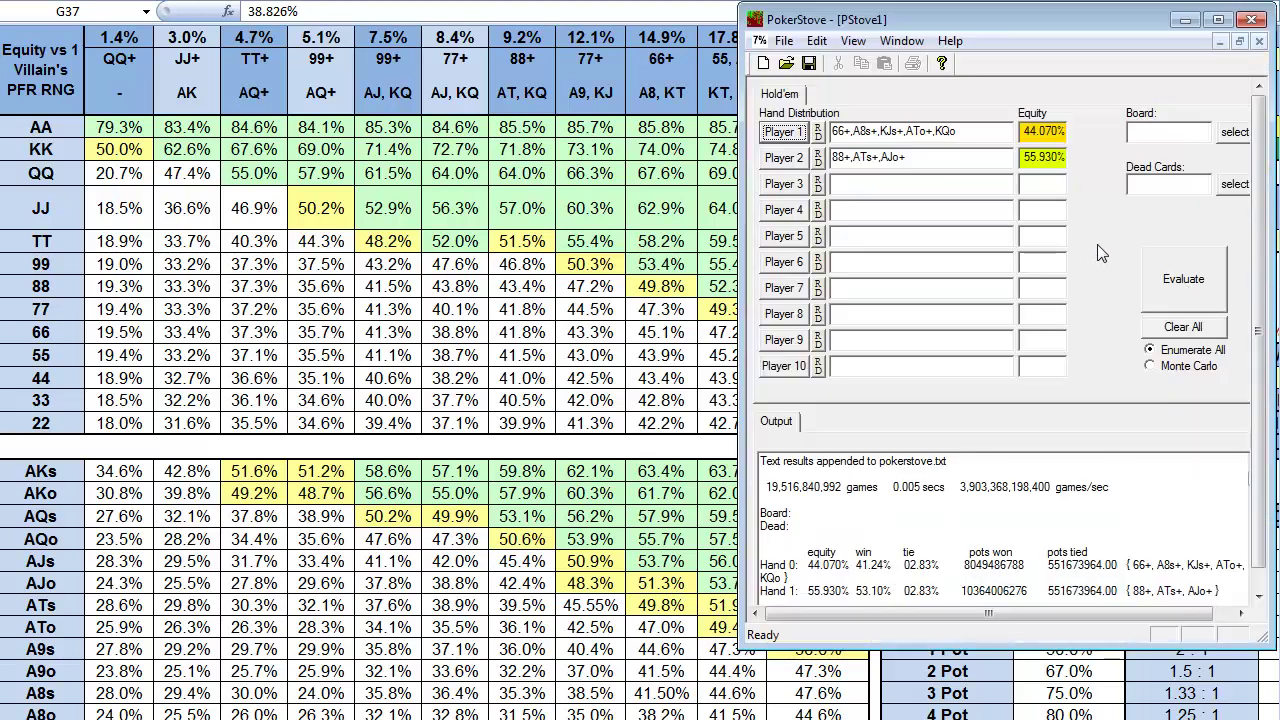
left_click(795, 135)
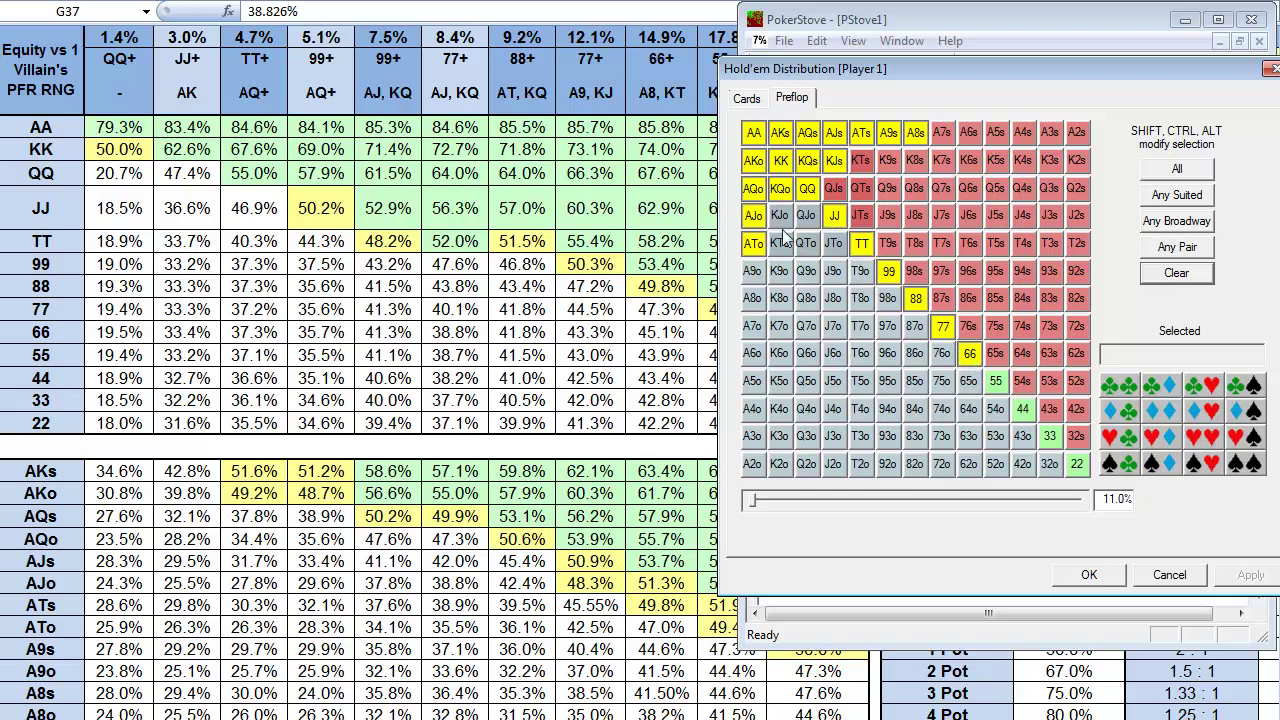
left_click(915, 132)
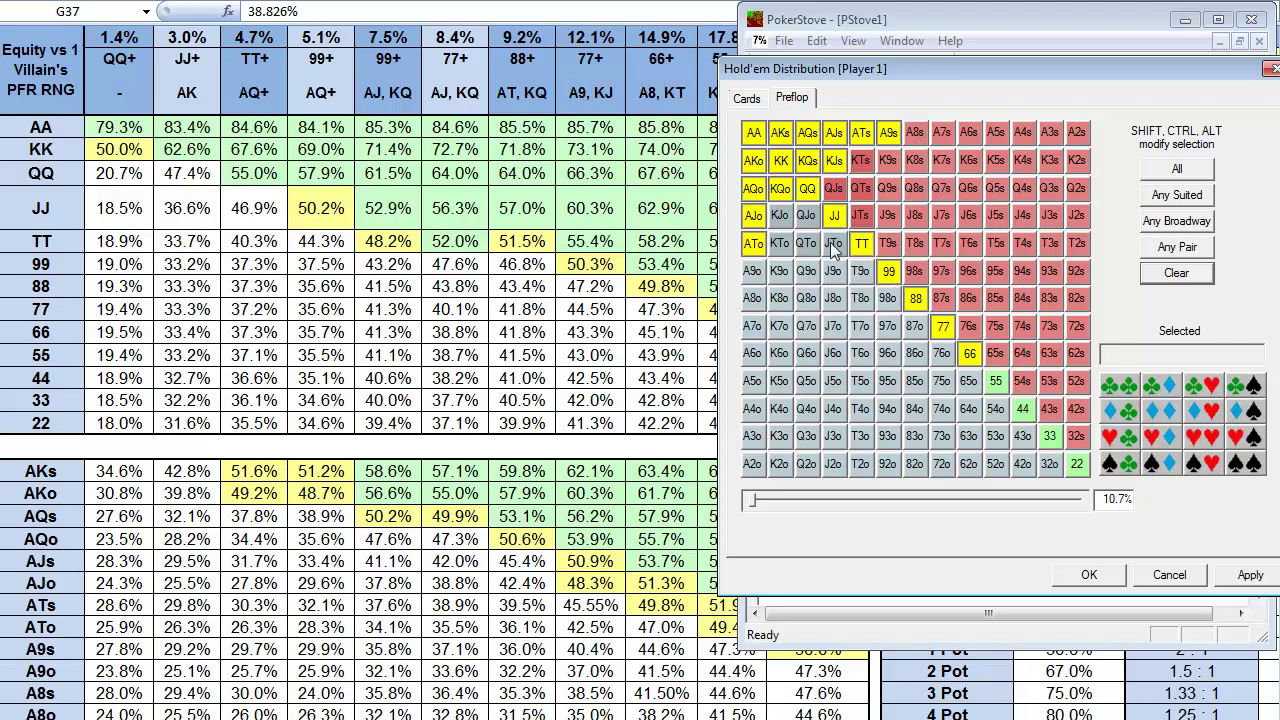
left_click(834, 160)
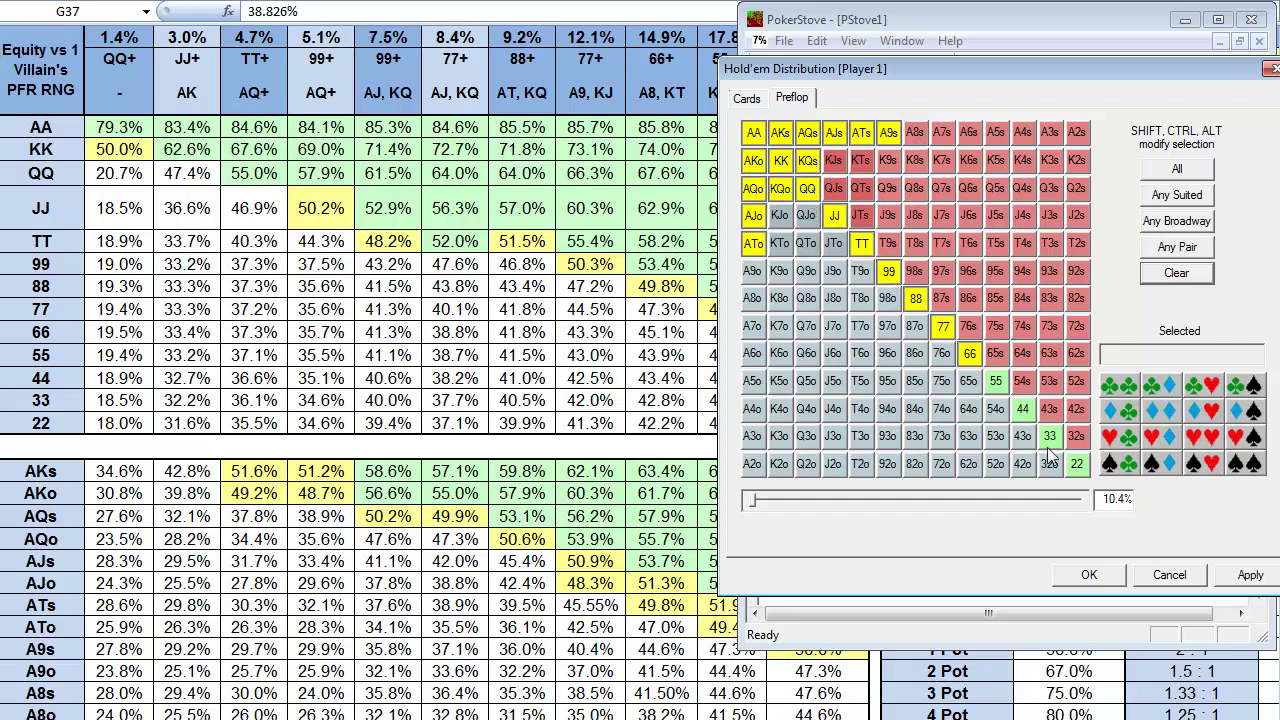
left_click(1252, 578)
left_click(1092, 575)
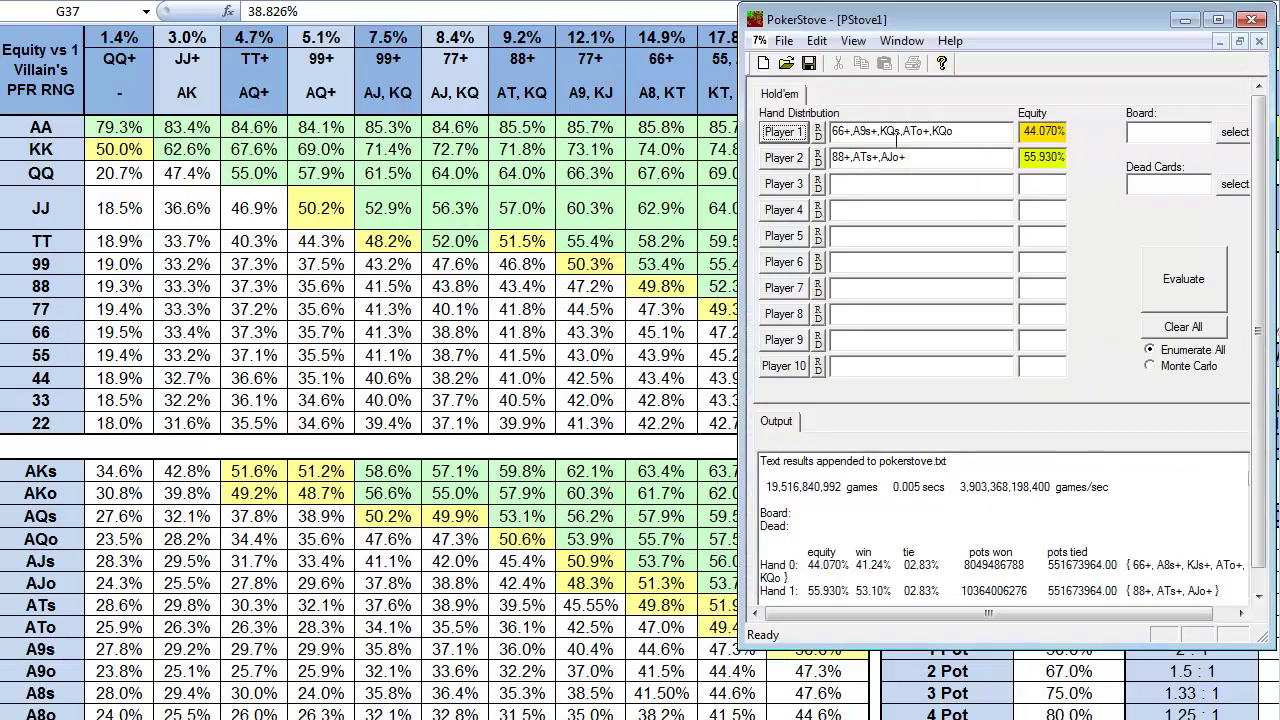
Add KQs to Player 2's range of 88+, ATs+, AJo+ and evaluate the equities of both players.
left_click(784, 160)
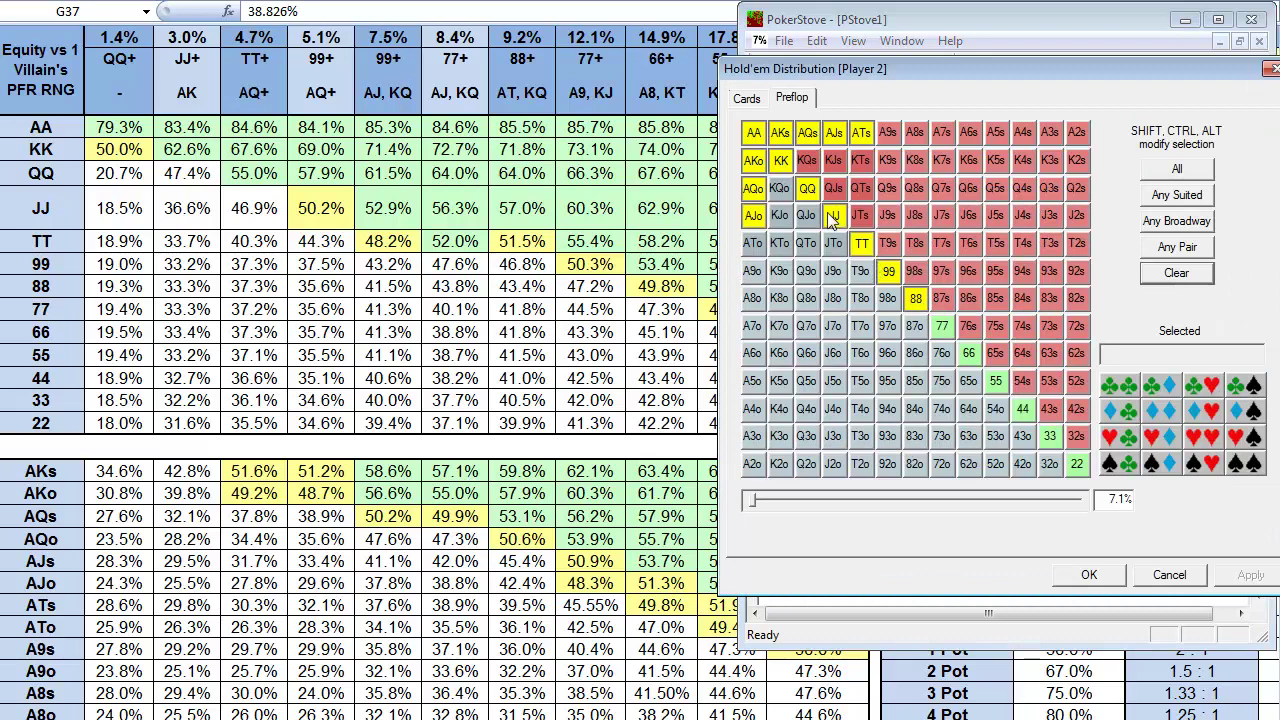
left_click(912, 297)
left_click(810, 163)
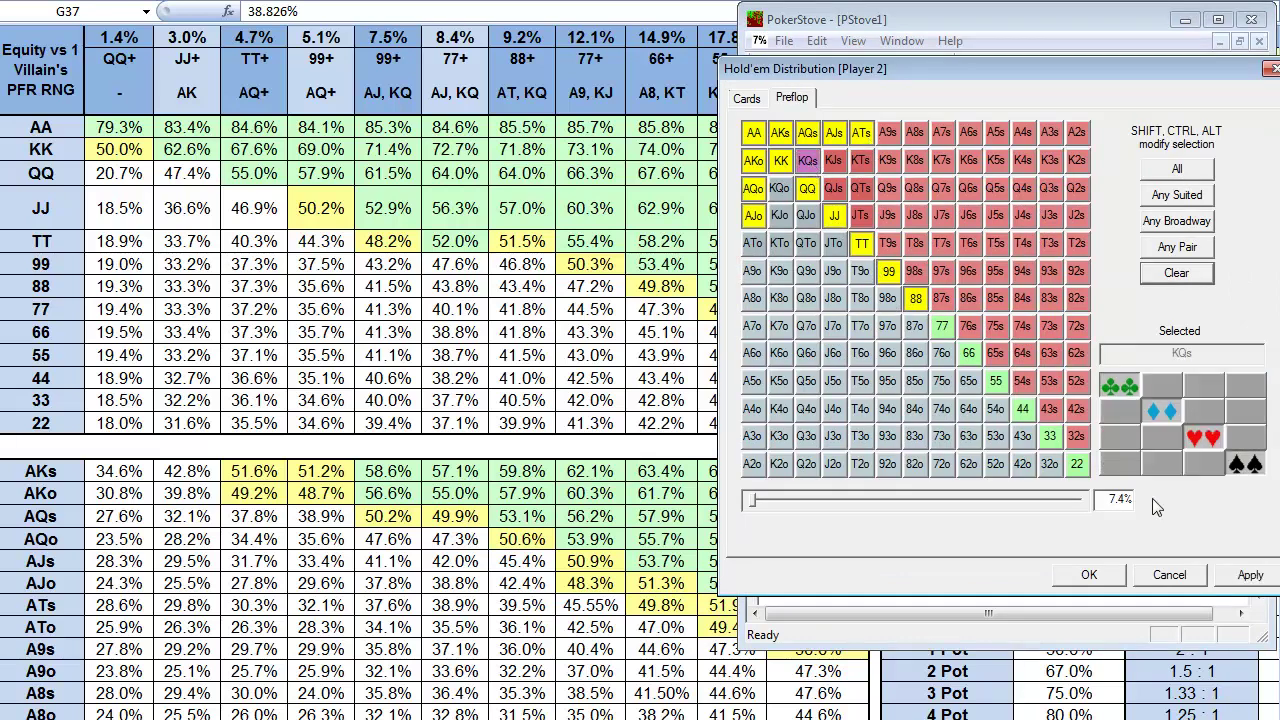
left_click(1250, 576)
left_click(1104, 576)
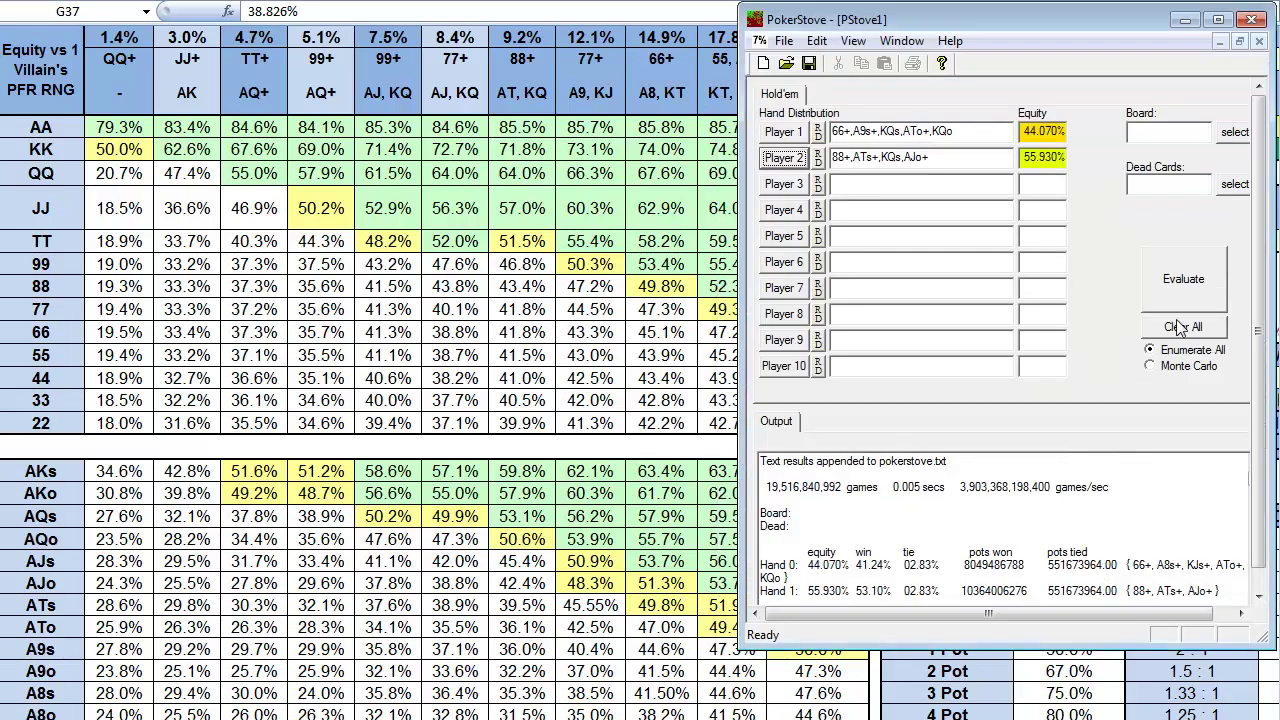
left_click(1183, 279)
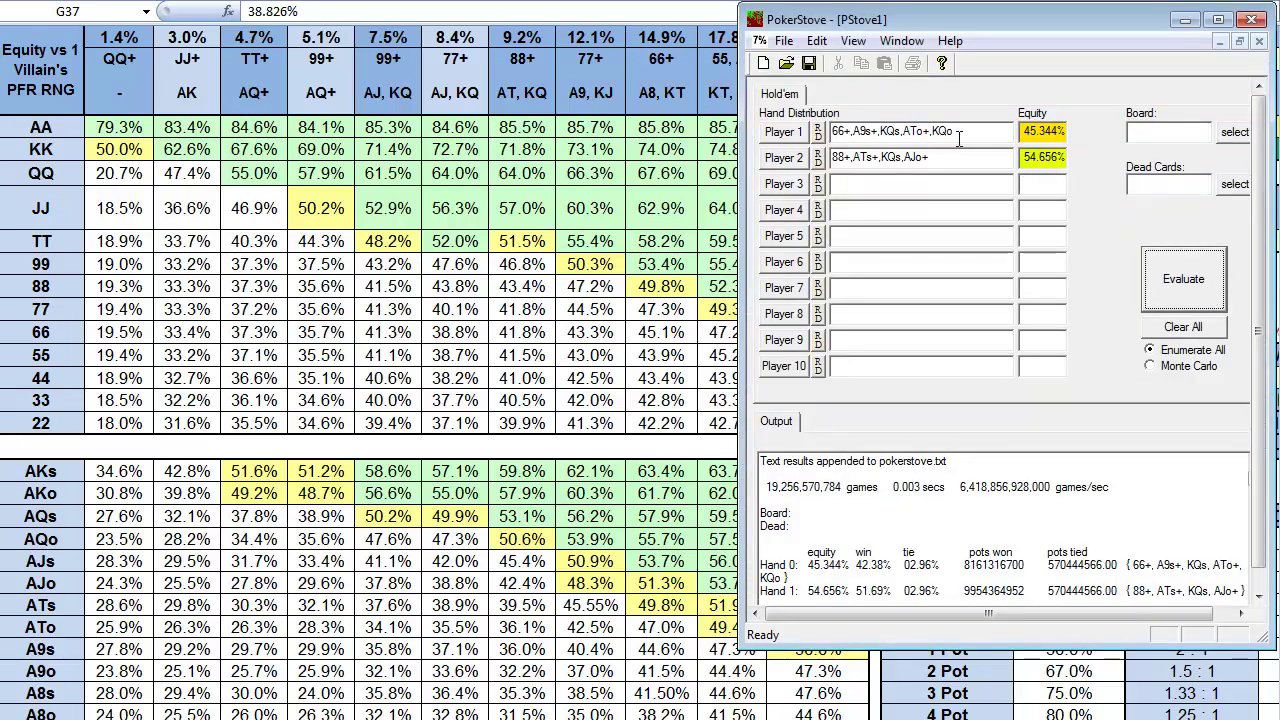
Narrow Player 1's range to 88+, ATs+, KQs, AJo+ by removing 77, 66, A9s, ATo and KQo.
left_click(817, 131)
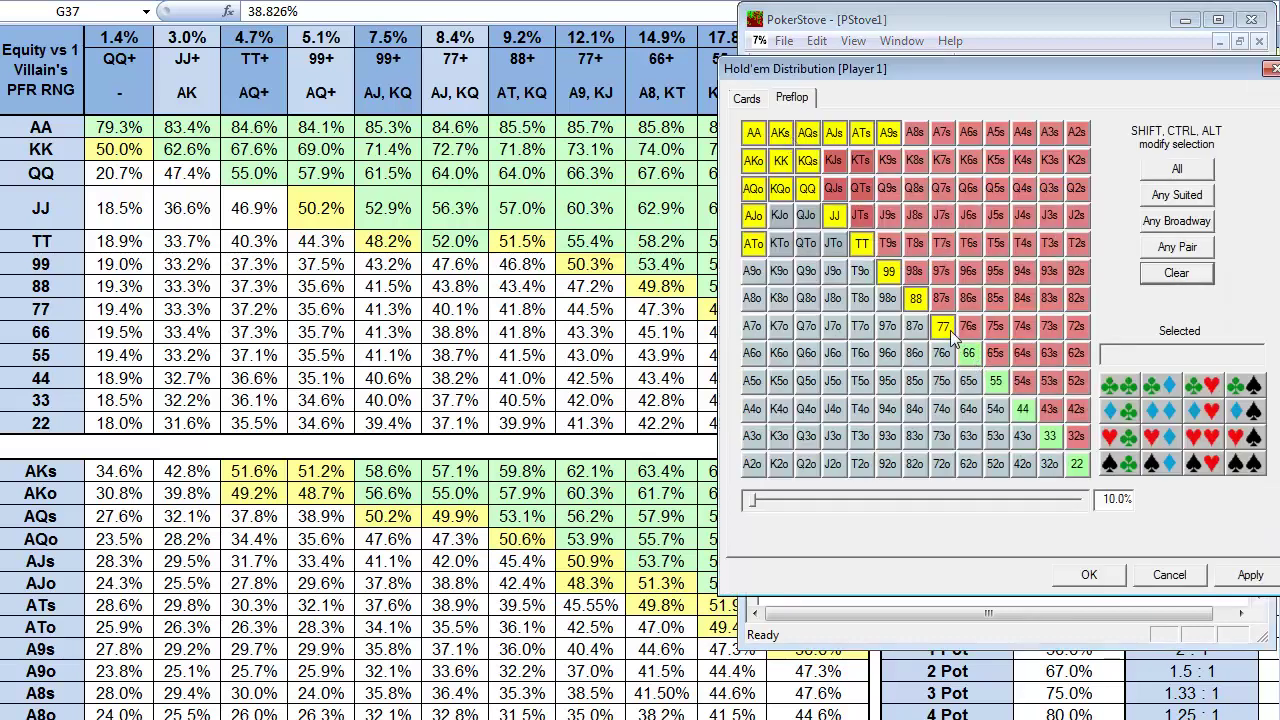
left_click(943, 327)
left_click(780, 188)
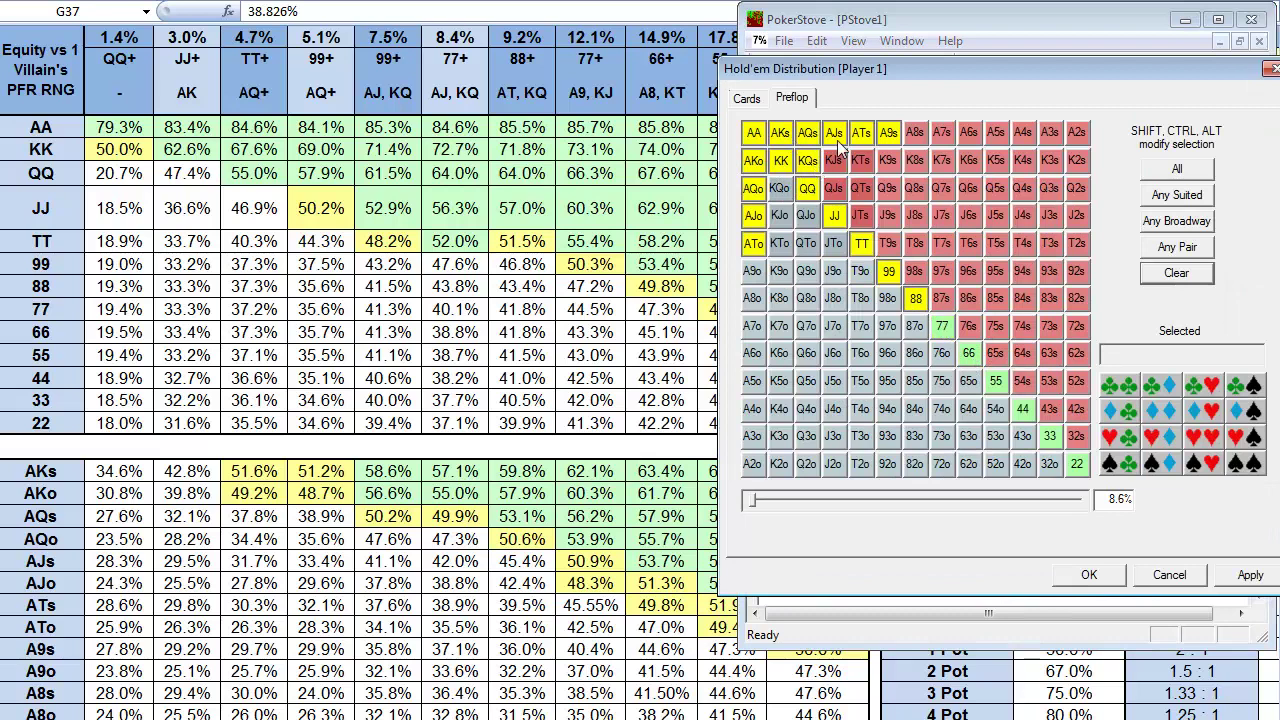
left_click(888, 132)
left_click(753, 243)
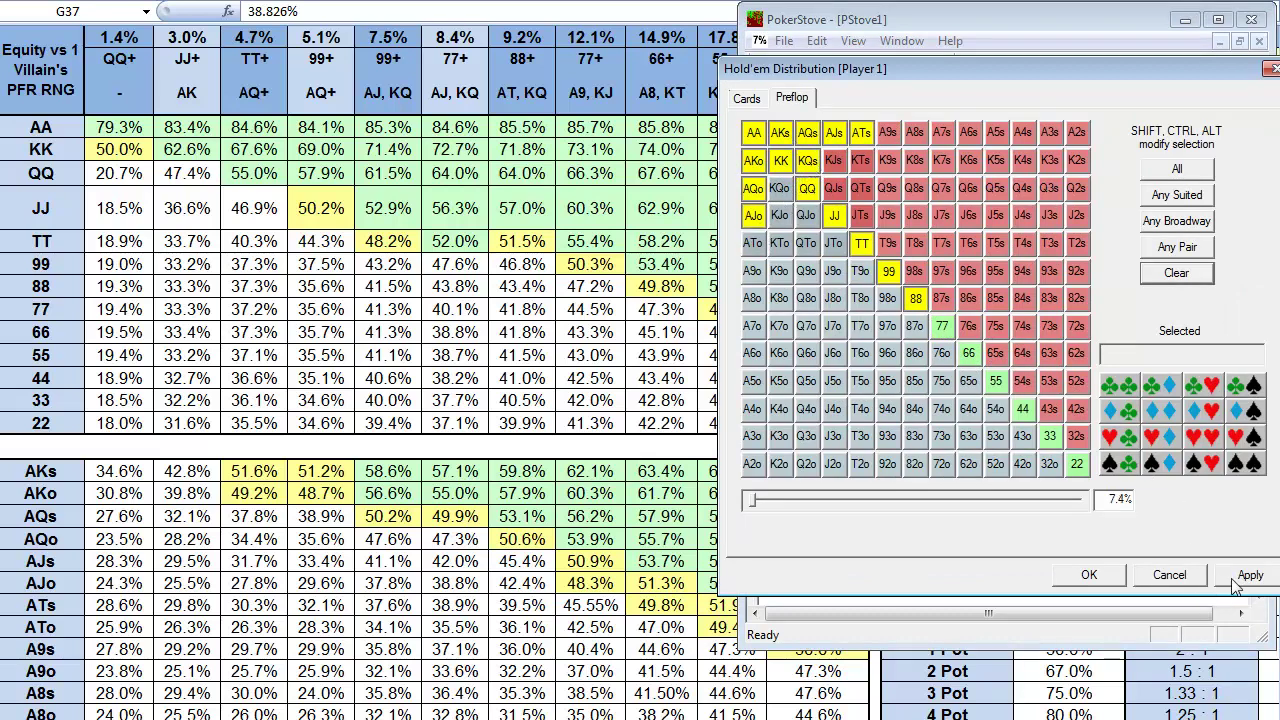
left_click(1089, 575)
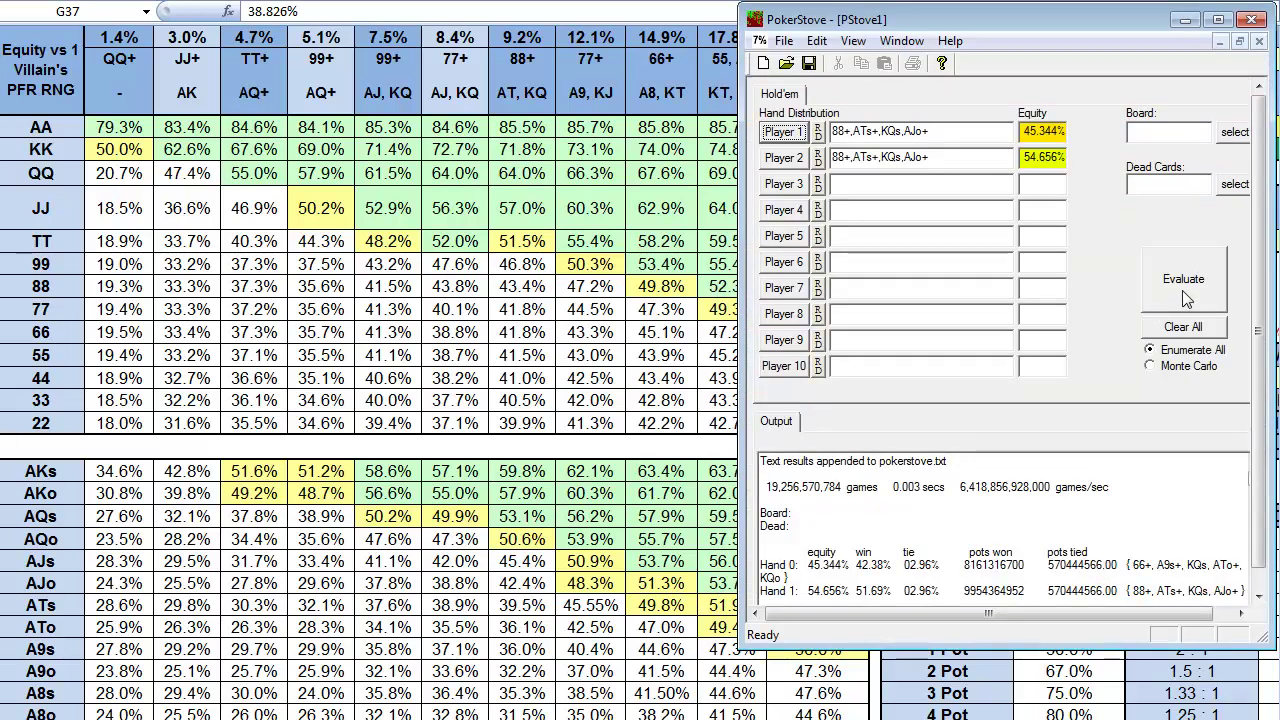
Tighten Player 1's range to TT+, AJs+, AQo+ and evaluate it against Player 2's range.
left_click(784, 133)
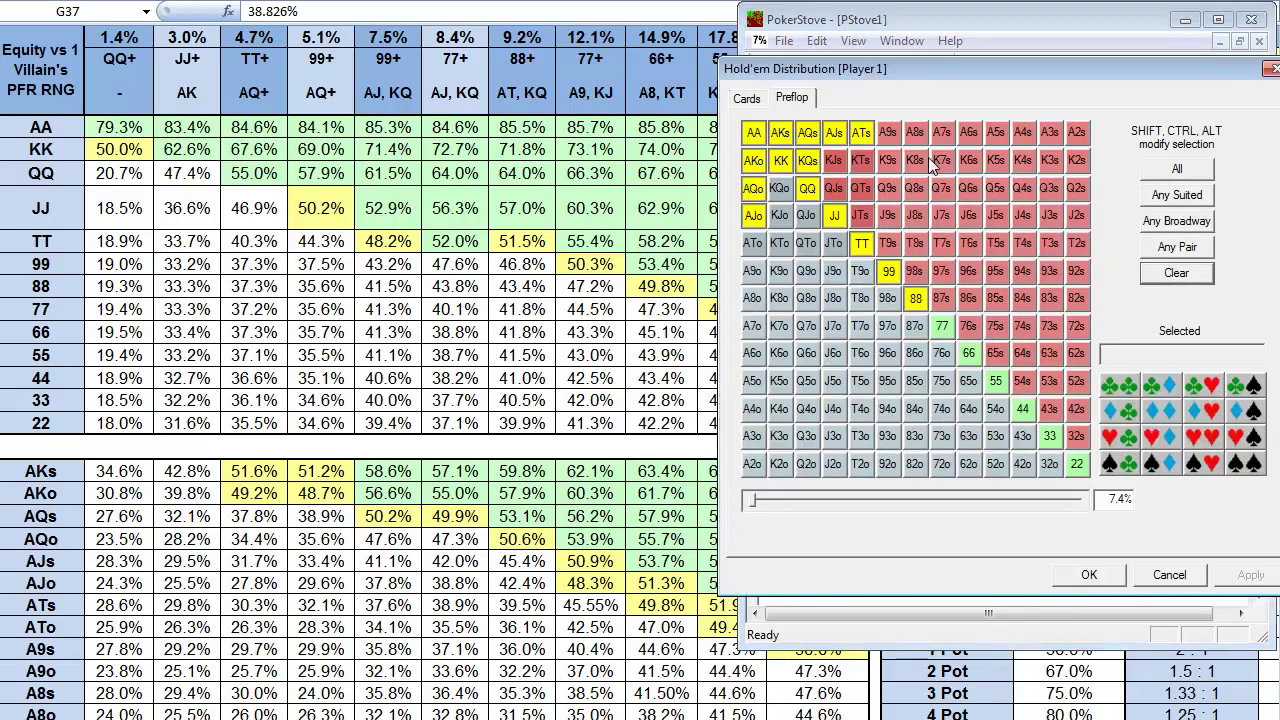
left_click(808, 161)
left_click(865, 136)
left_click(753, 215)
left_click(888, 272)
left_click(914, 298)
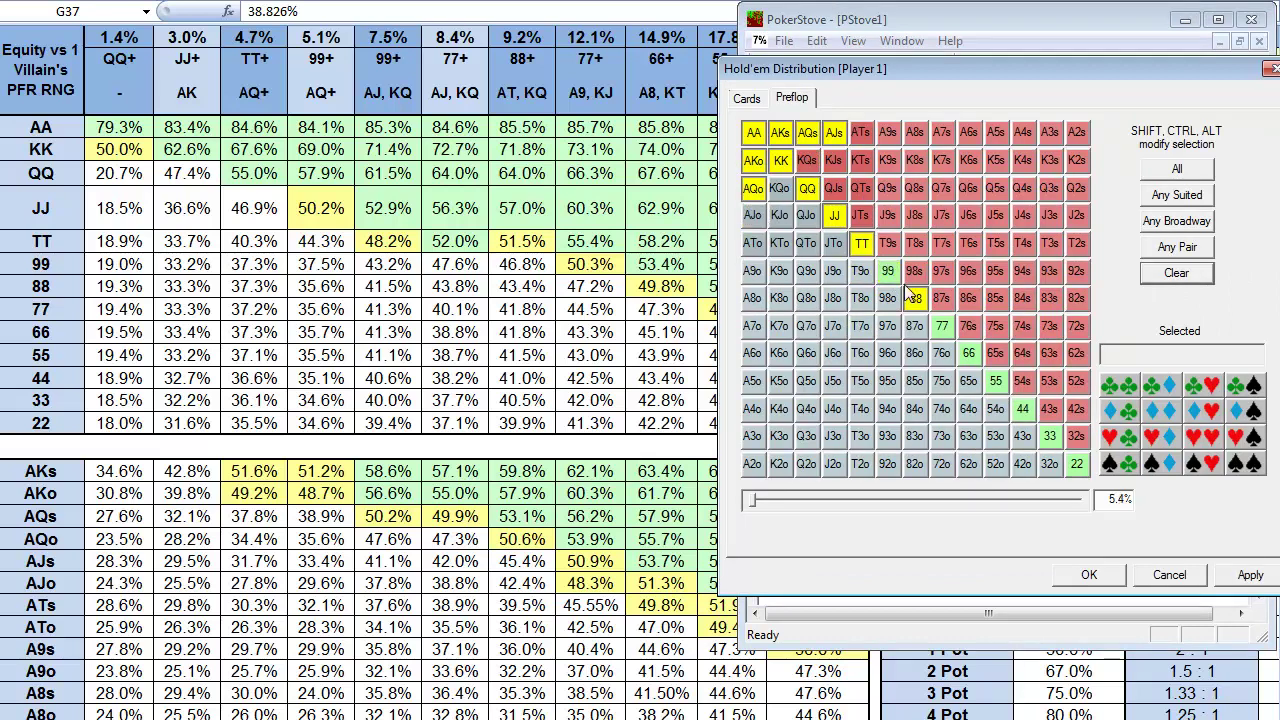
left_click(941, 299)
left_click(1089, 577)
left_click(1185, 280)
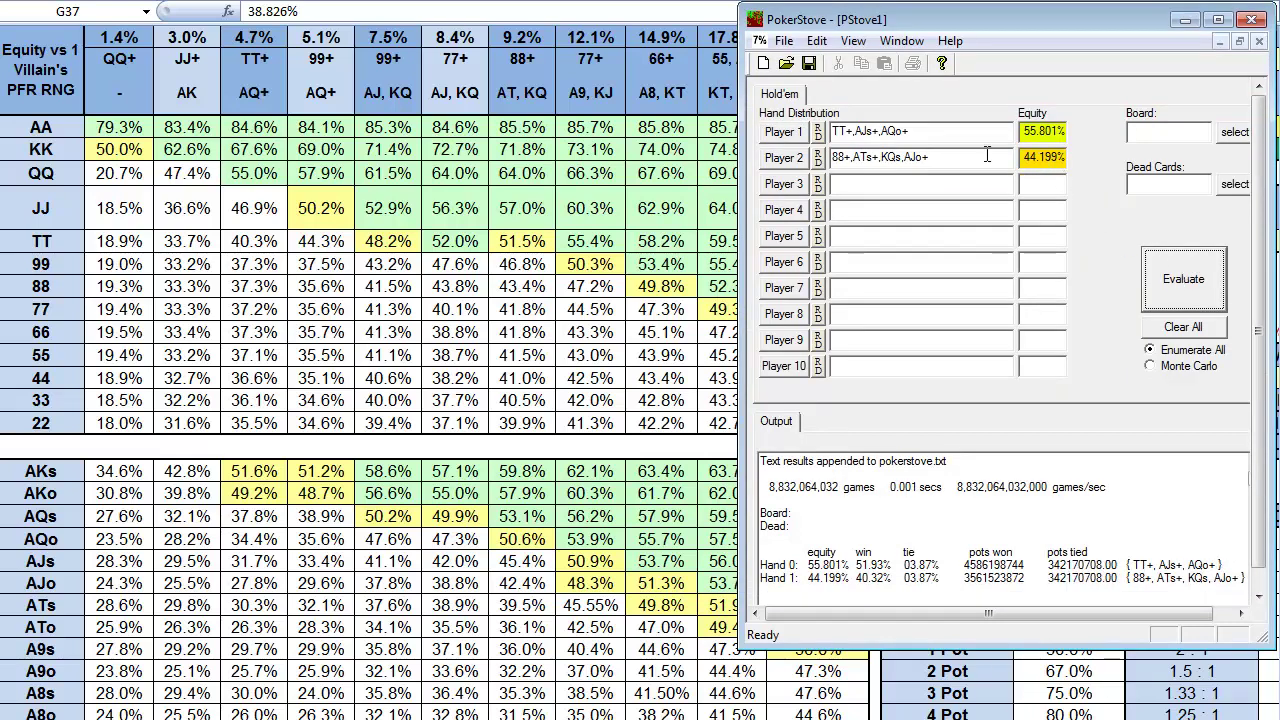
Return to the Excel spreadsheet and review the short-stack re-steal ranges for each attempt-to-steal percentage.
key("alt+Tab")
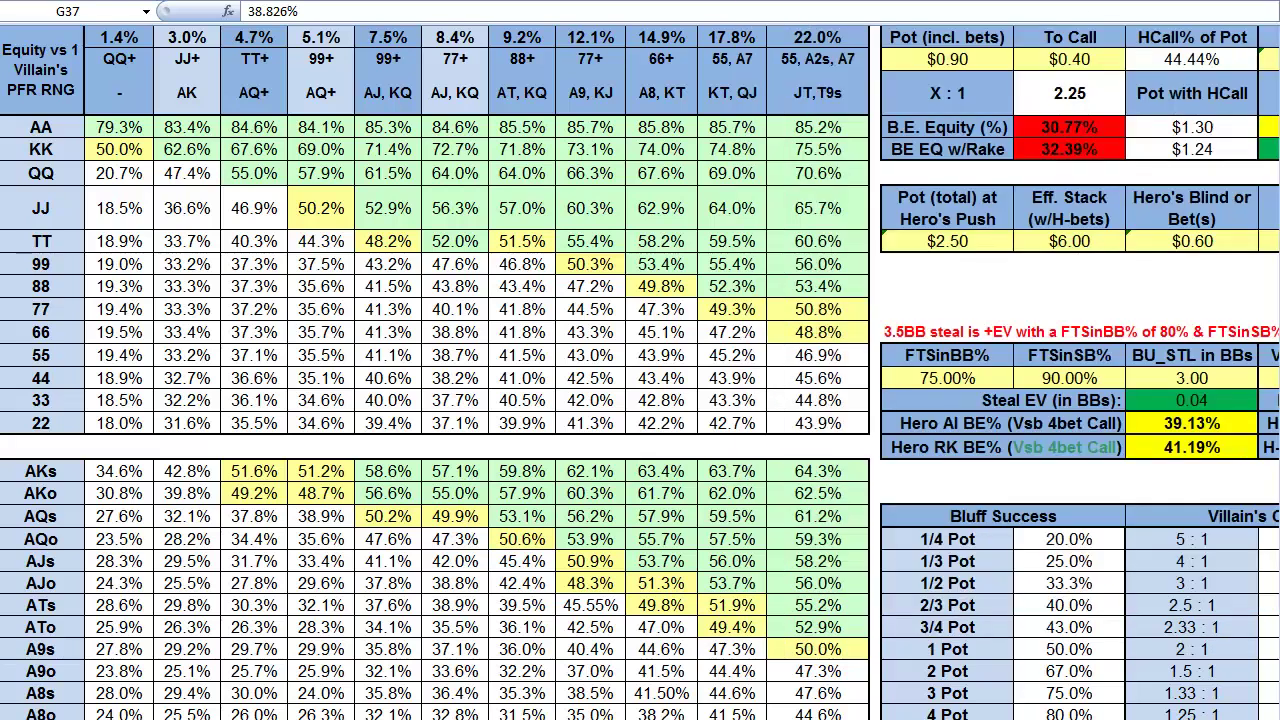
scroll(640, 373, "right", 5)
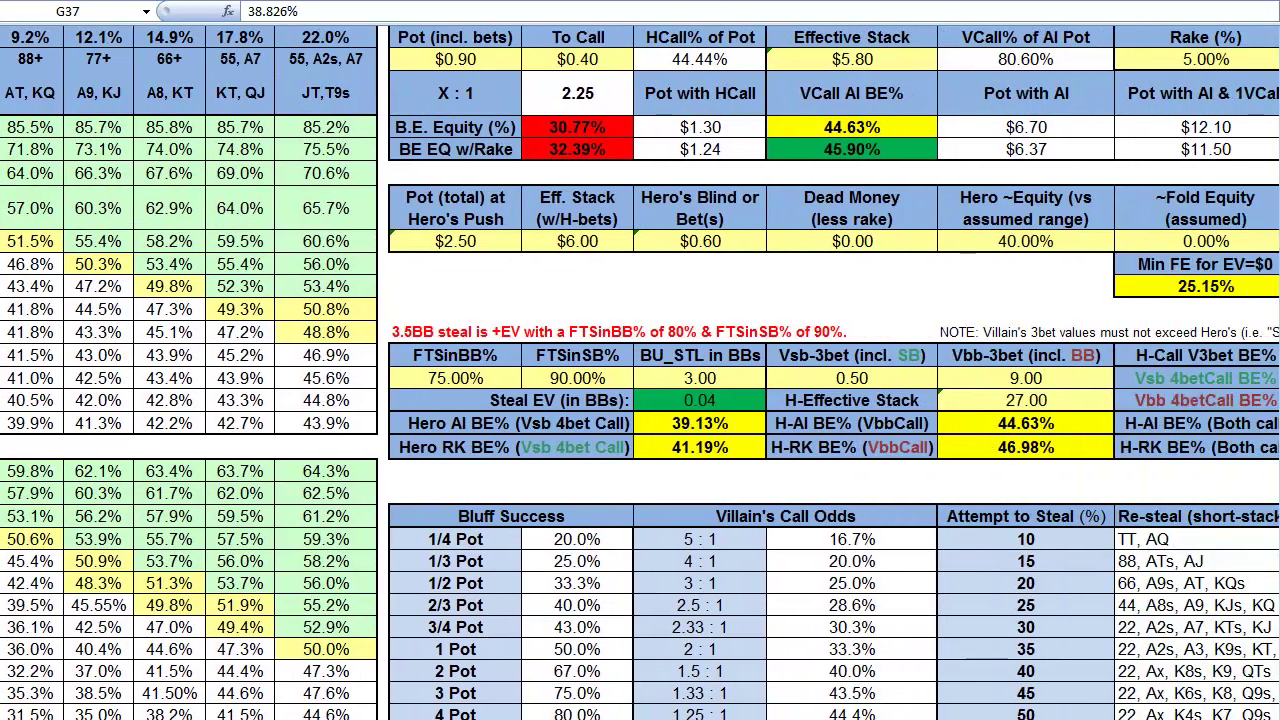
scroll(750, 278, "right", 2)
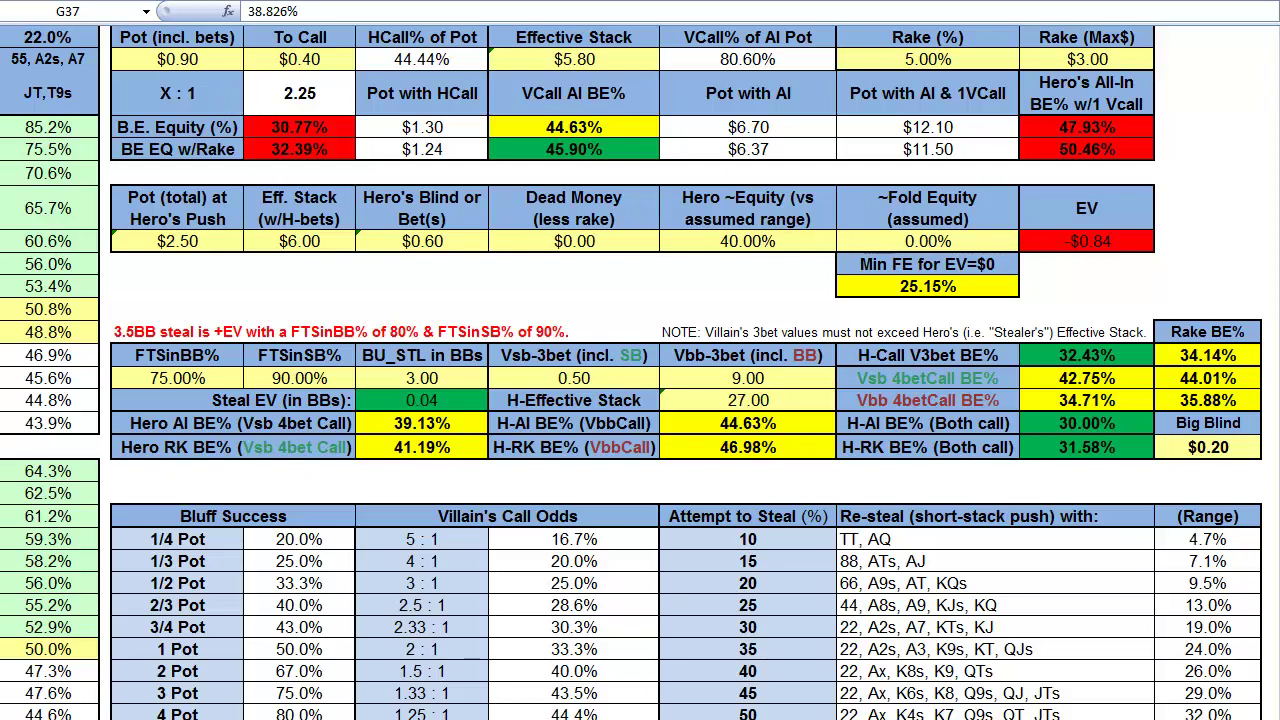
Switch to PokerStove, reduce Player 1's range to TT+, AKs, AKo, and evaluate it against Player 2's range.
key("alt+Tab")
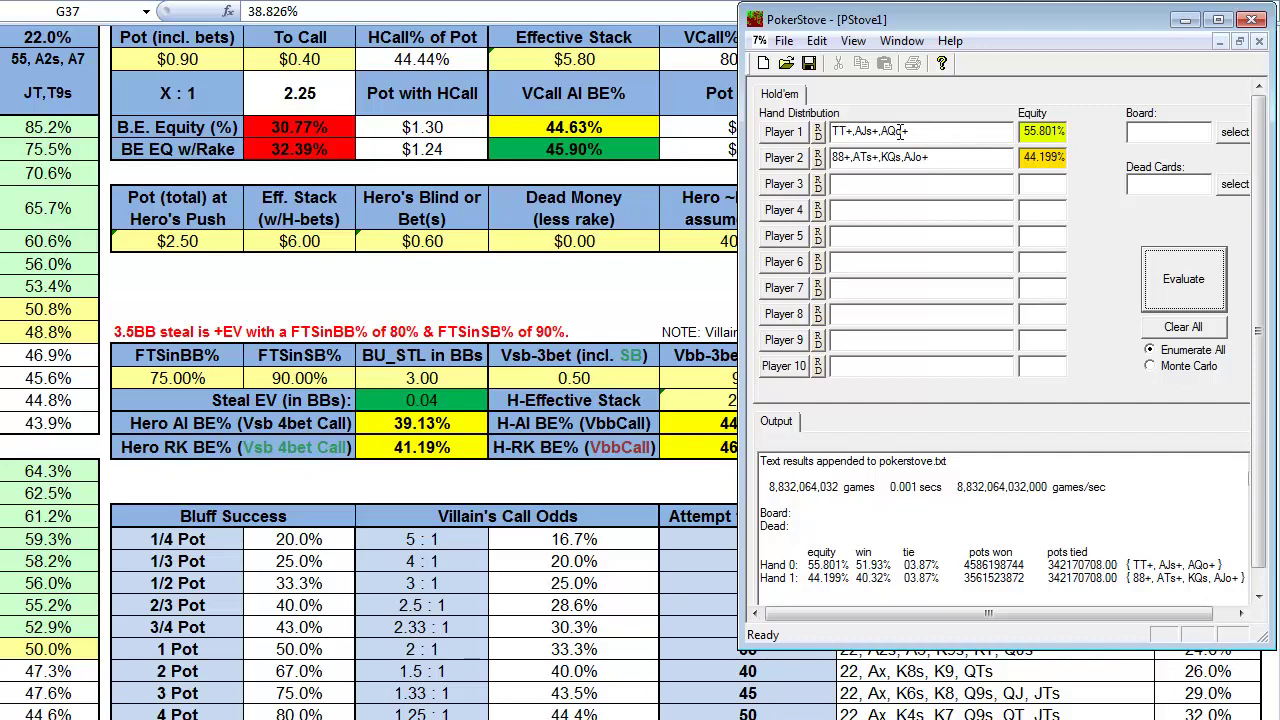
left_click(796, 134)
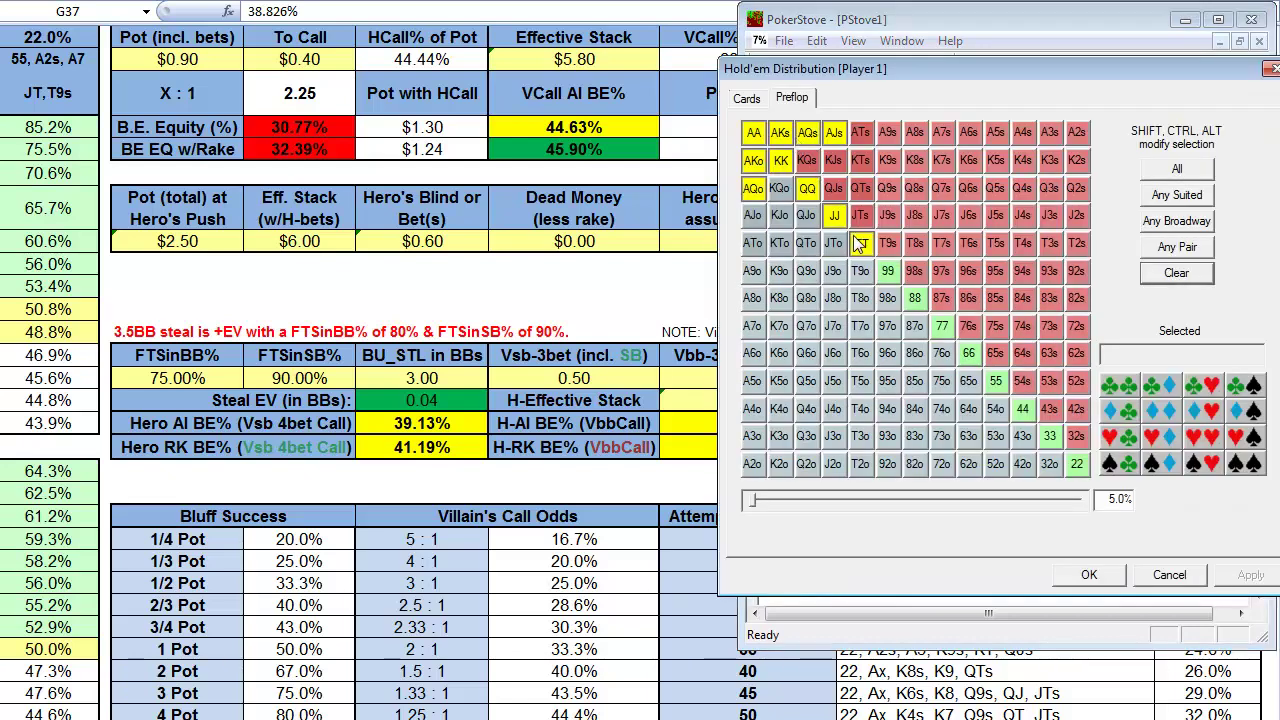
left_click(834, 132)
left_click(807, 132)
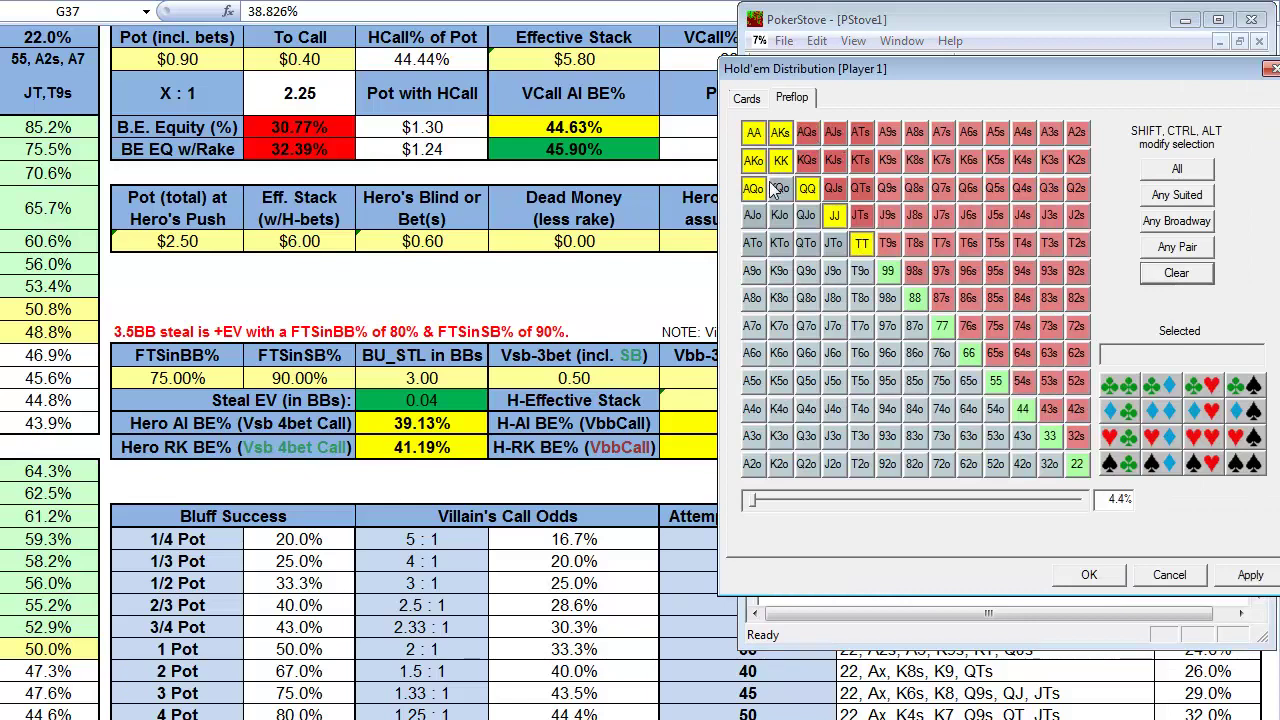
left_click(753, 192)
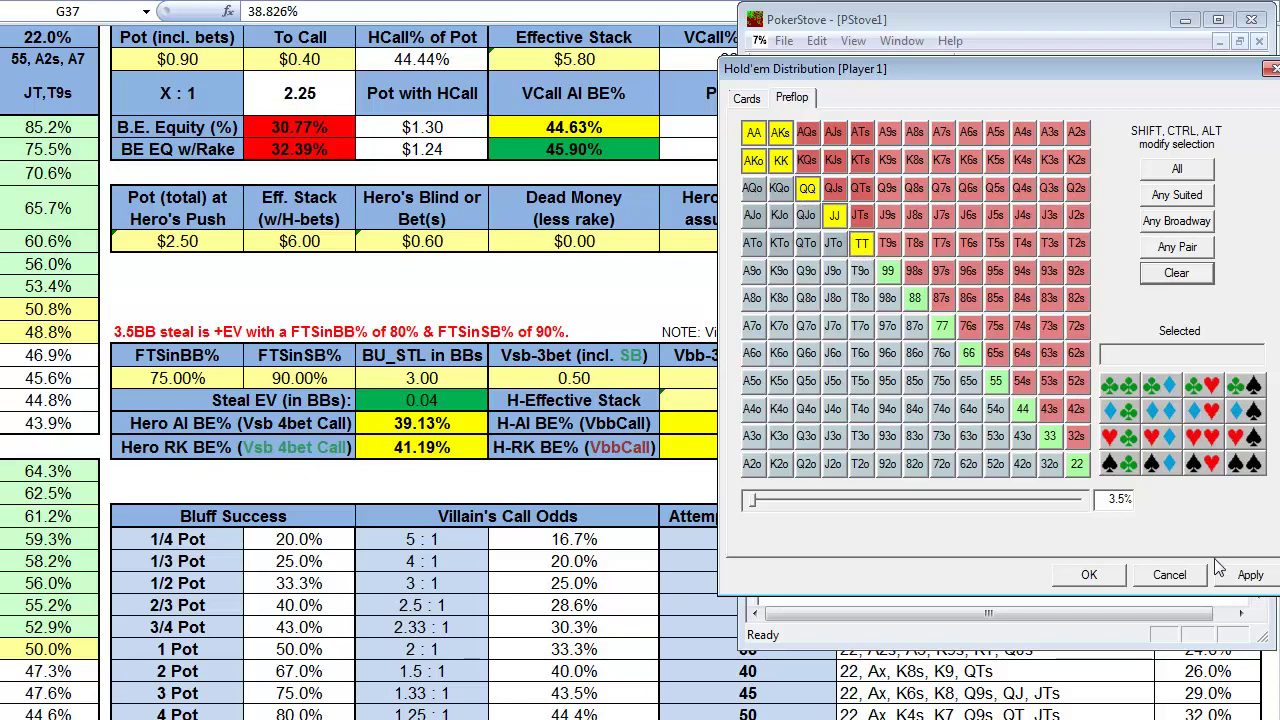
left_click(1100, 577)
left_click(1186, 290)
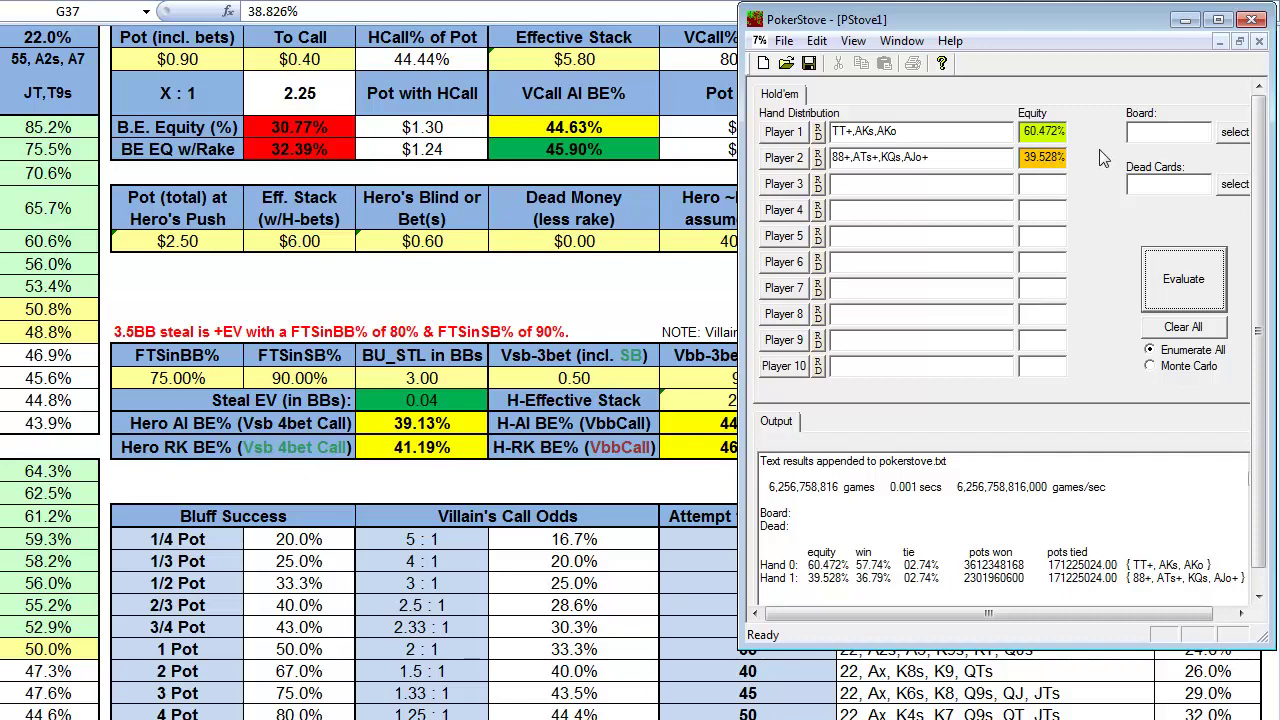
Switch to the poker tracker and refresh its big blinds graph, and sit back in at the second mybet table.
key("alt+Tab")
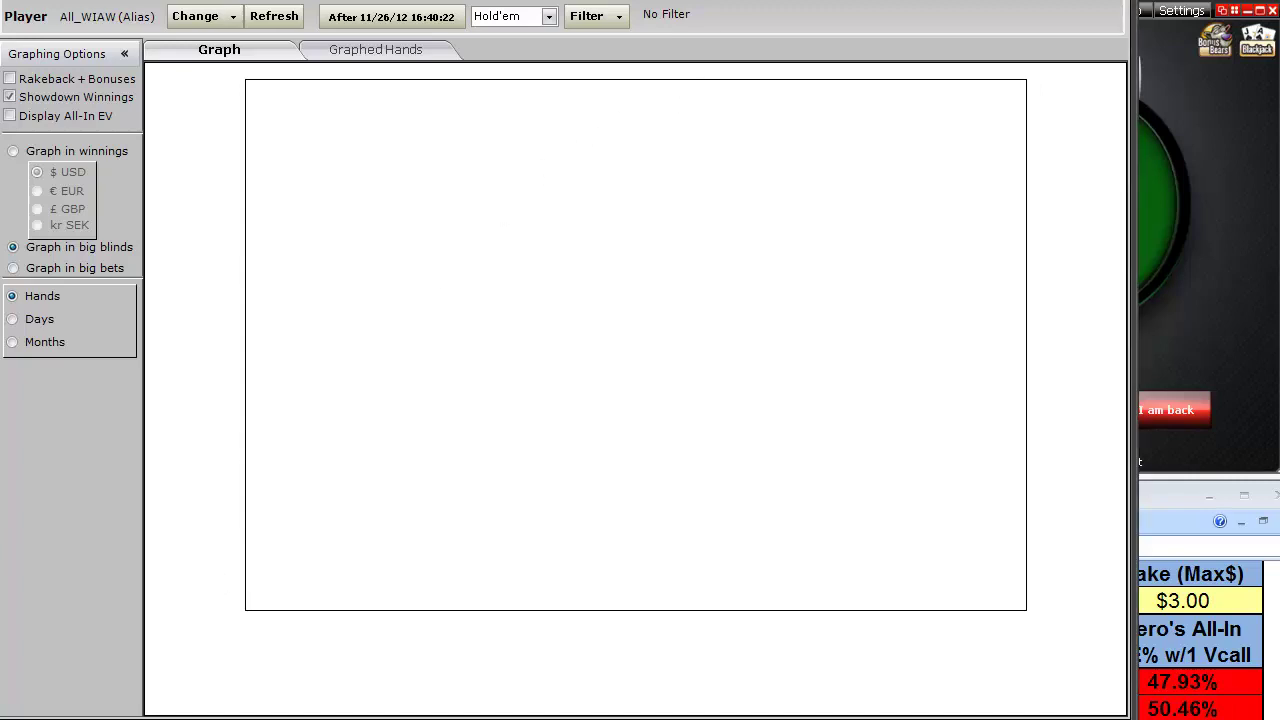
left_click(274, 16)
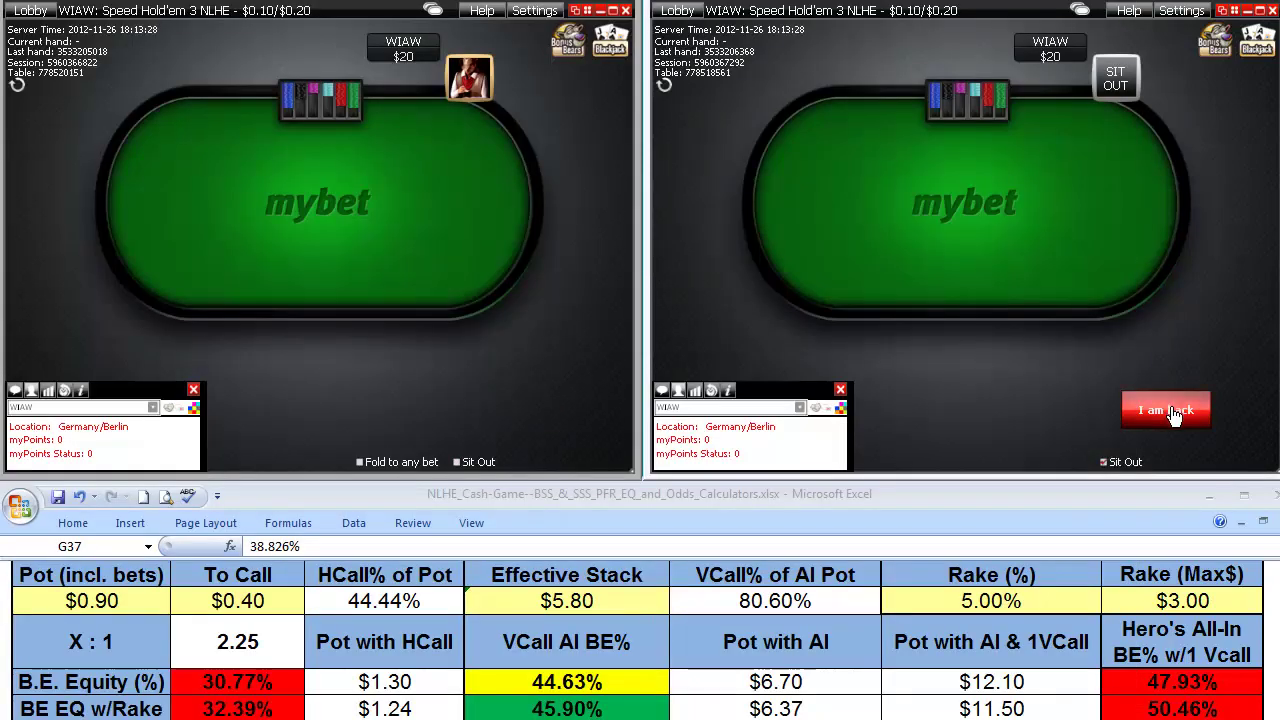
left_click(1173, 409)
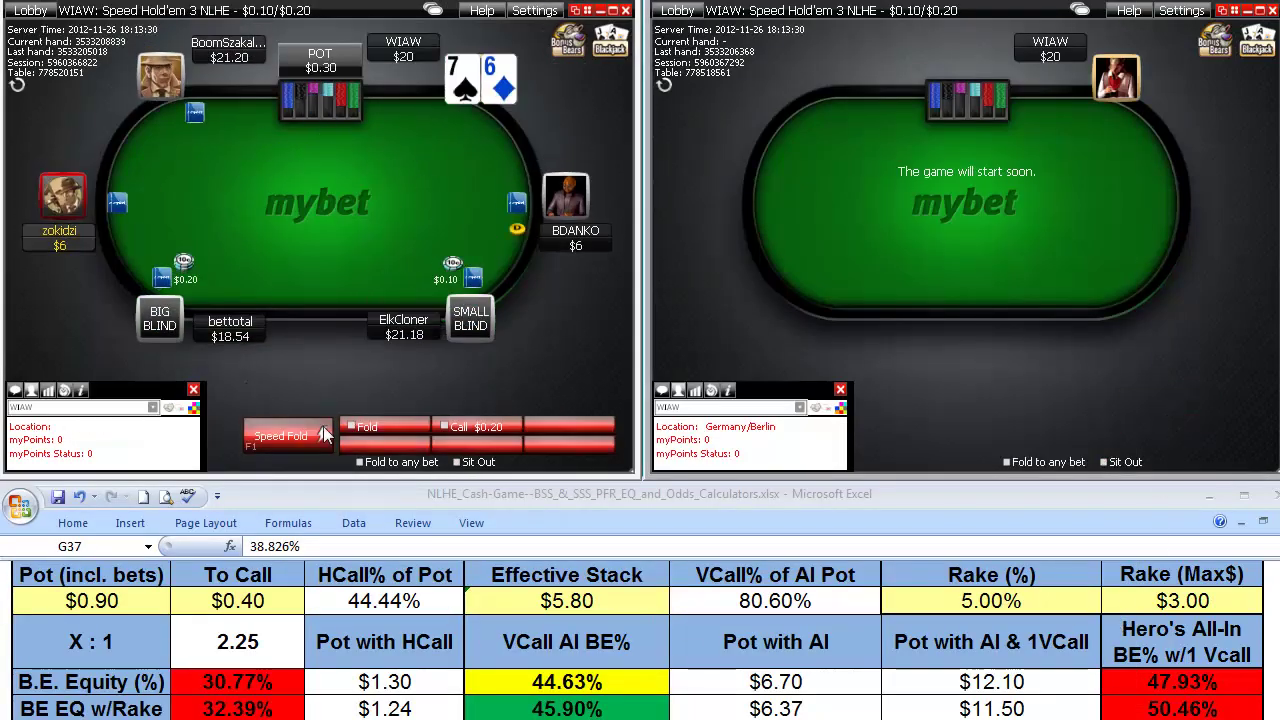
Speed-fold the seven-six offsuit at the first table and raise pocket jacks to $0.60 at the second.
key("F1")
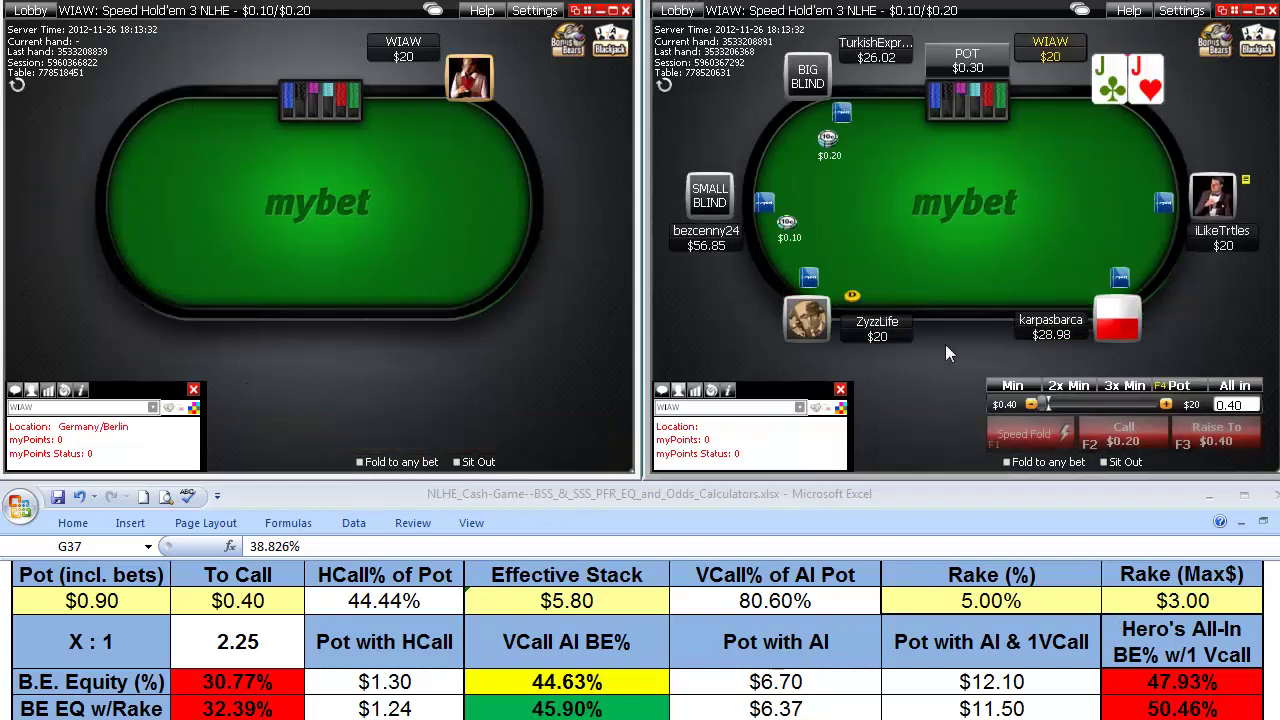
key("F3")
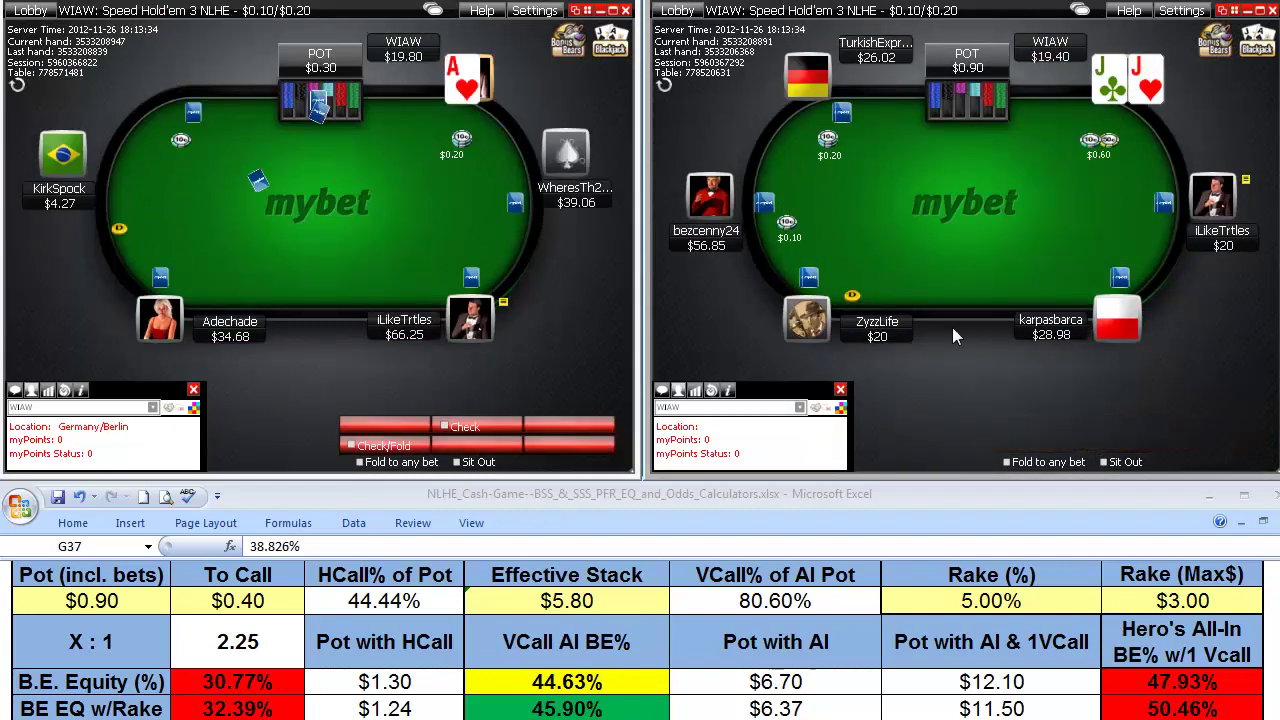